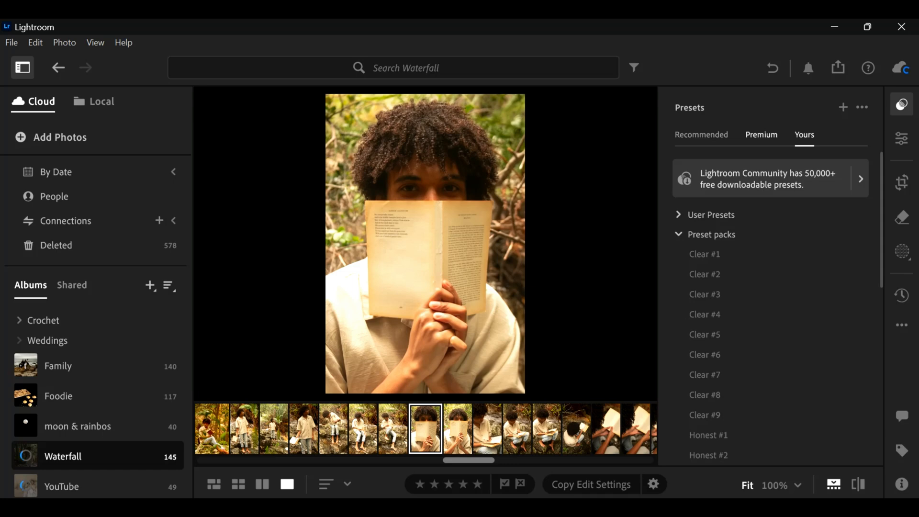
- Preview presets from the installed preset packs on the portrait, including Clear #9, Real #4, Warm #3 and Natural #5
scroll(771, 309, "down", 3)
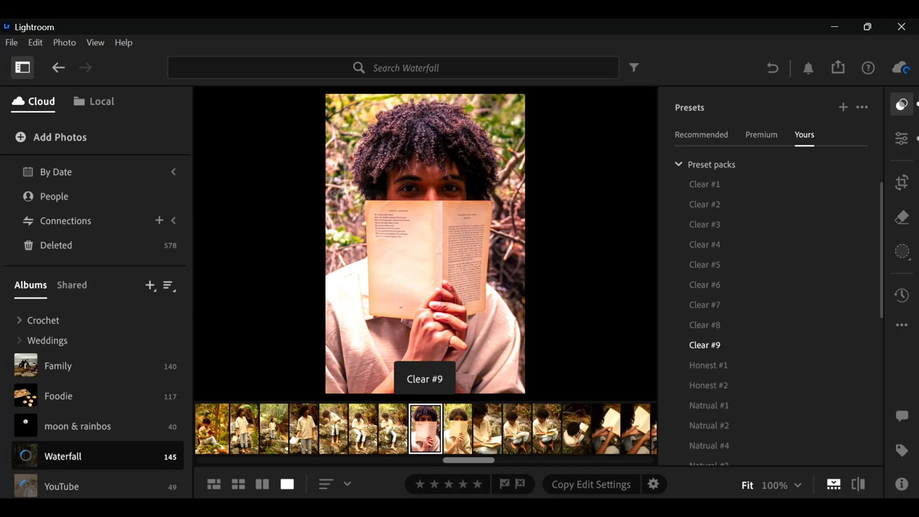
scroll(718, 306, "down", 5)
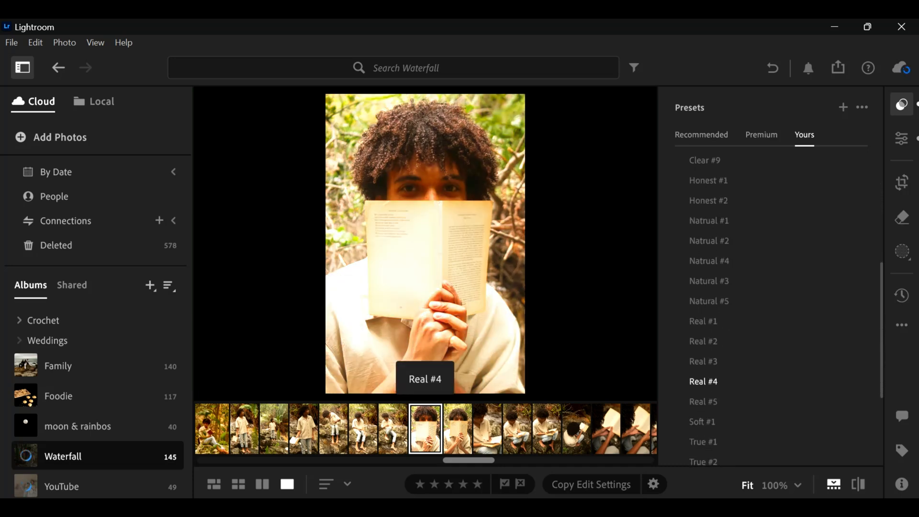
scroll(704, 383, "down", 1)
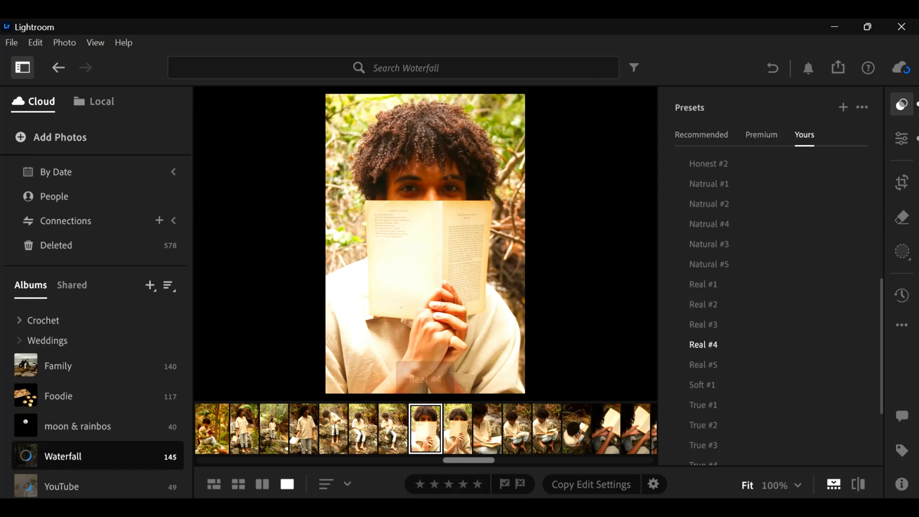
scroll(766, 335, "down", 3)
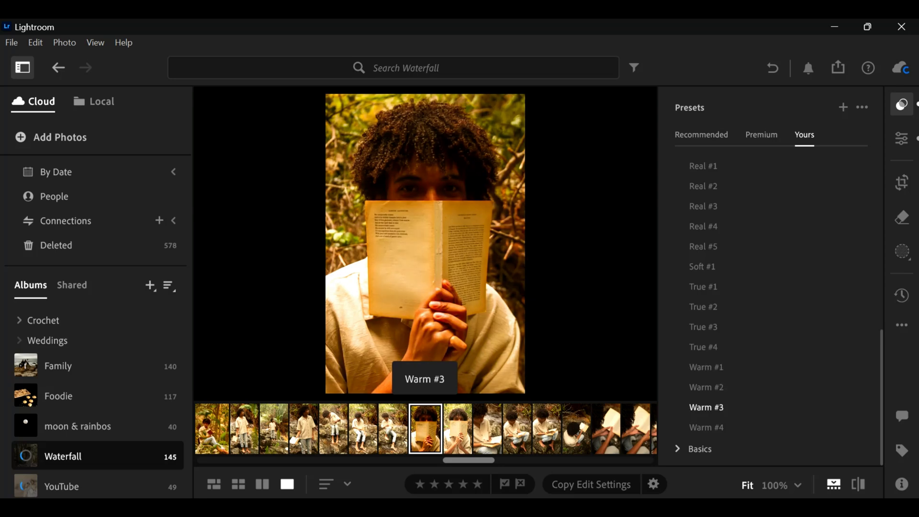
scroll(706, 431, "up", 3)
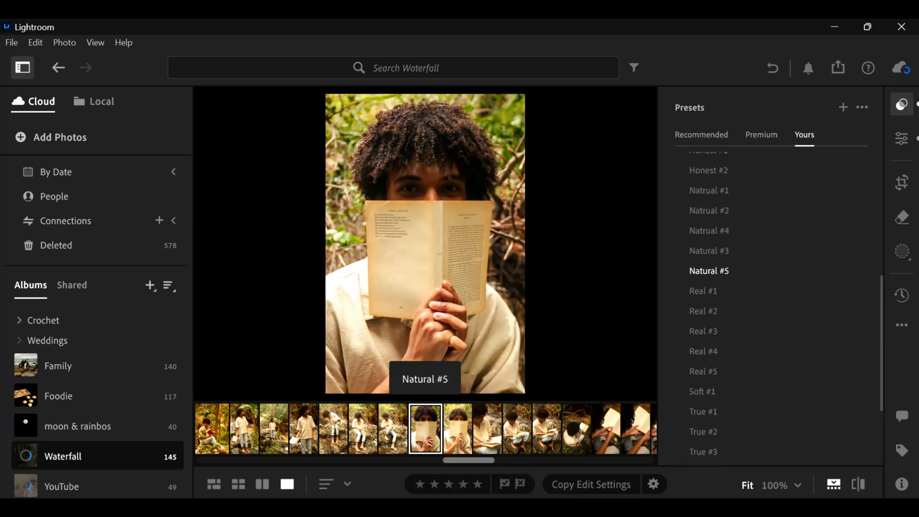
scroll(708, 266, "up", 1)
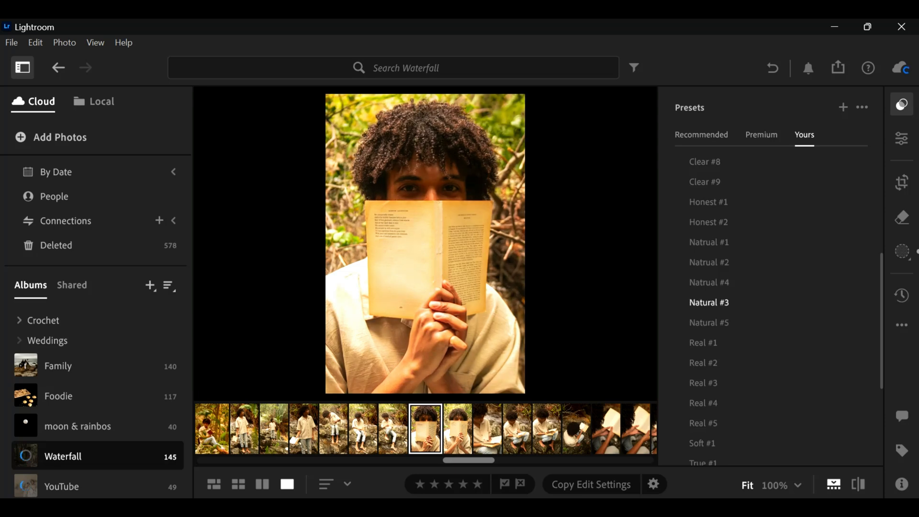
- Try the Natural #3 preset on the portrait, undo it and close the presets
left_click(709, 302)
key("ctrl+z")
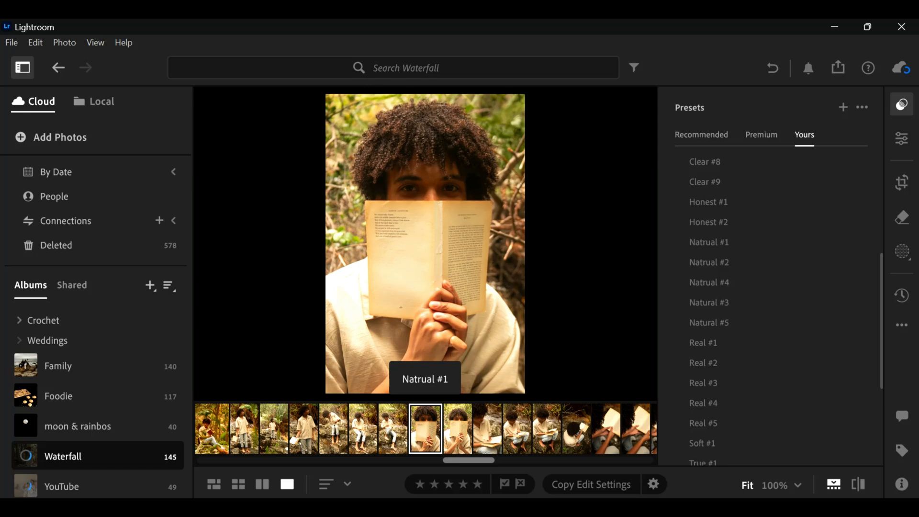
key("shift+p")
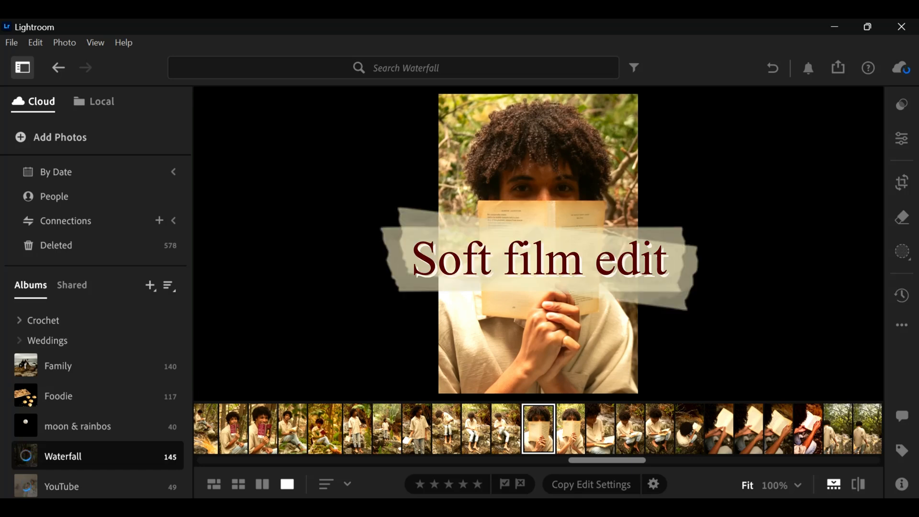
- Open the portrait's editing controls at the Light settings
key("e")
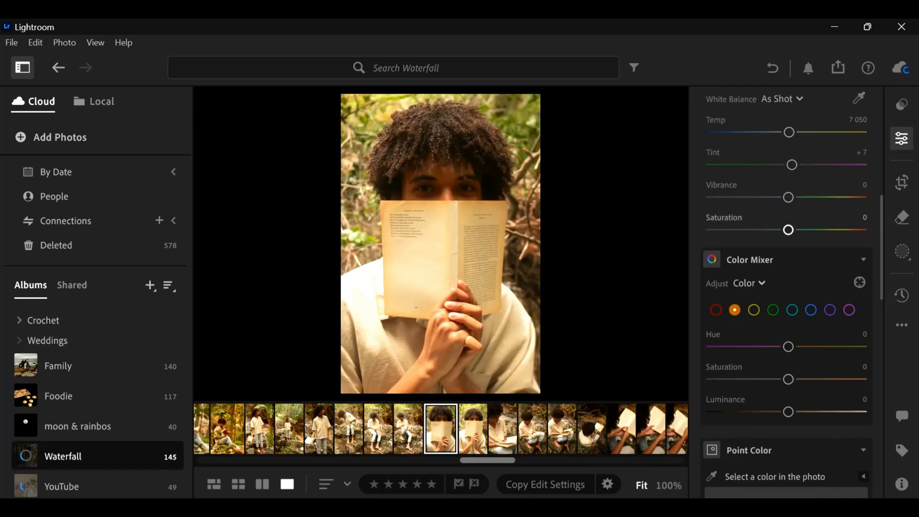
scroll(788, 225, "up", 8)
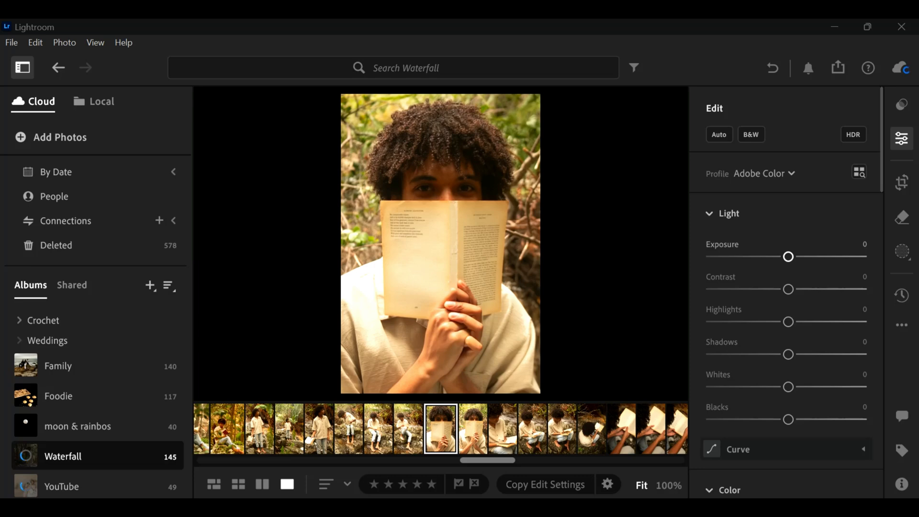
left_click(788, 257)
mouse_move(788, 257)
left_mouse_down()
mouse_move(817, 257)
mouse_move(769, 257)
mouse_move(787, 257)
left_mouse_up()
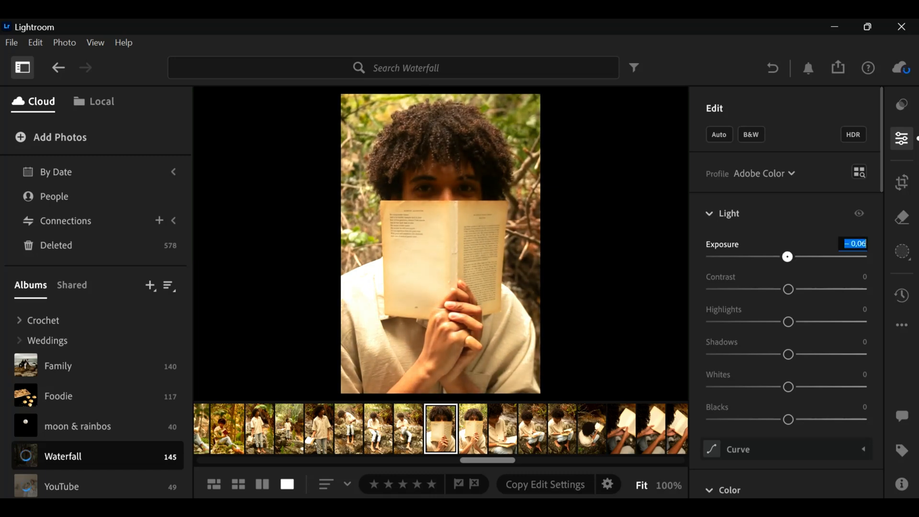
double_click(787, 257)
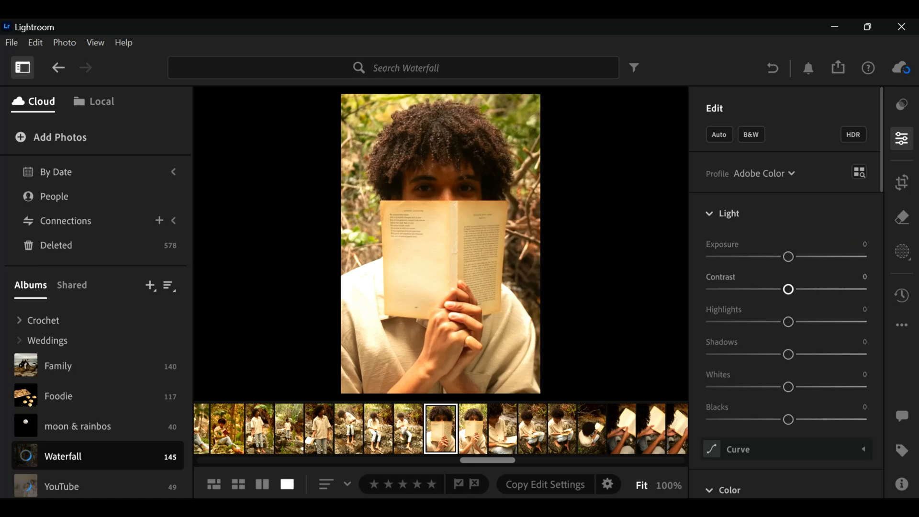
- Set the portrait's Contrast to +10 and Highlights to −39
left_click_drag(788, 289, 796, 289)
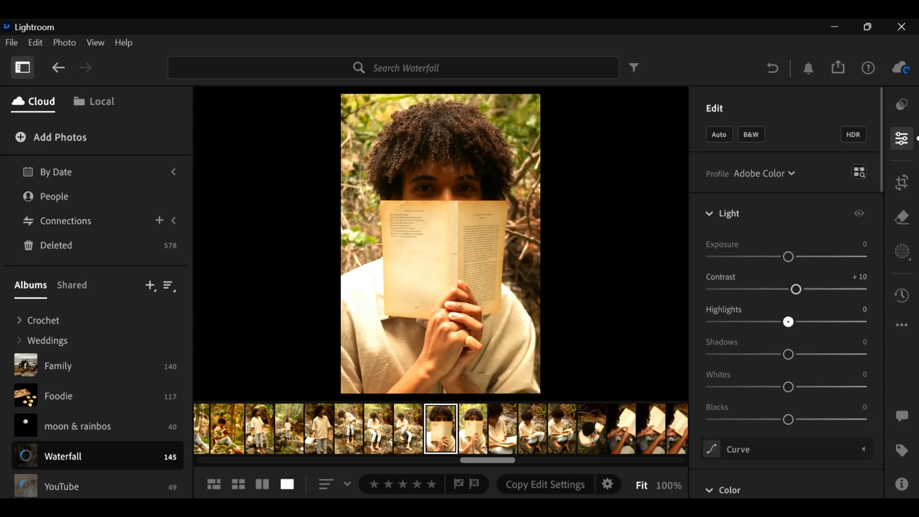
left_click_drag(788, 321, 762, 322)
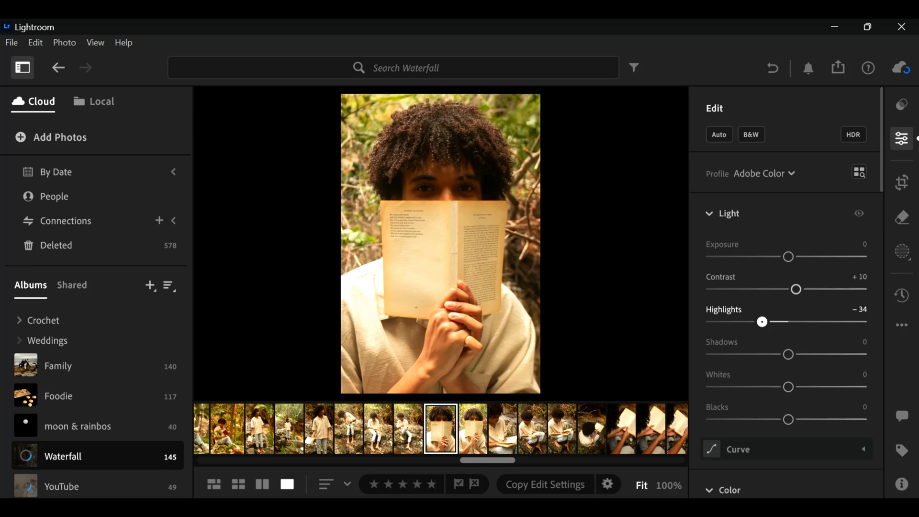
left_click_drag(762, 321, 759, 322)
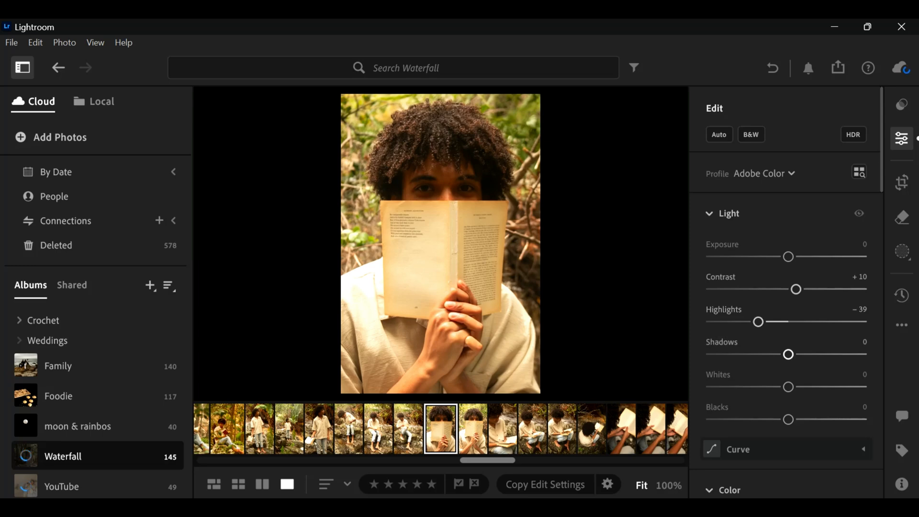
- Adjust the remaining light tones to Shadows +41, Whites +50 and Blacks −37
left_click_drag(788, 355, 820, 354)
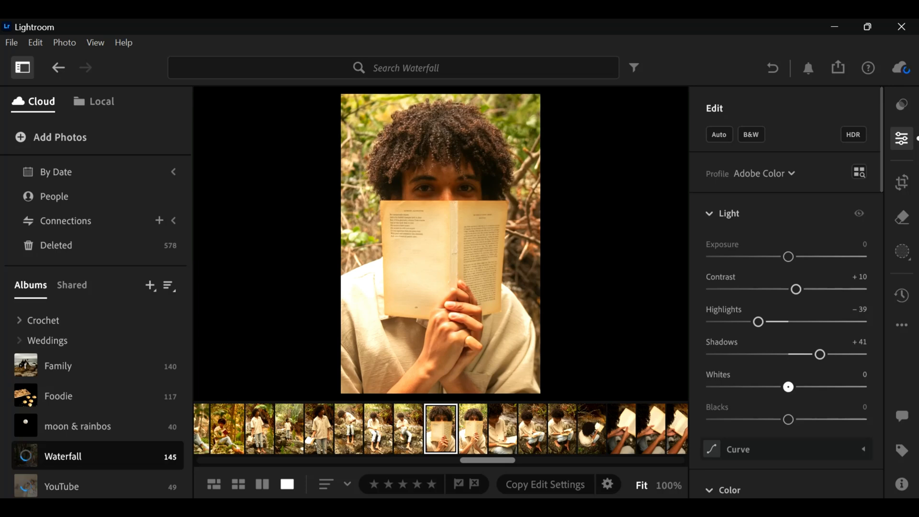
left_click_drag(788, 387, 827, 386)
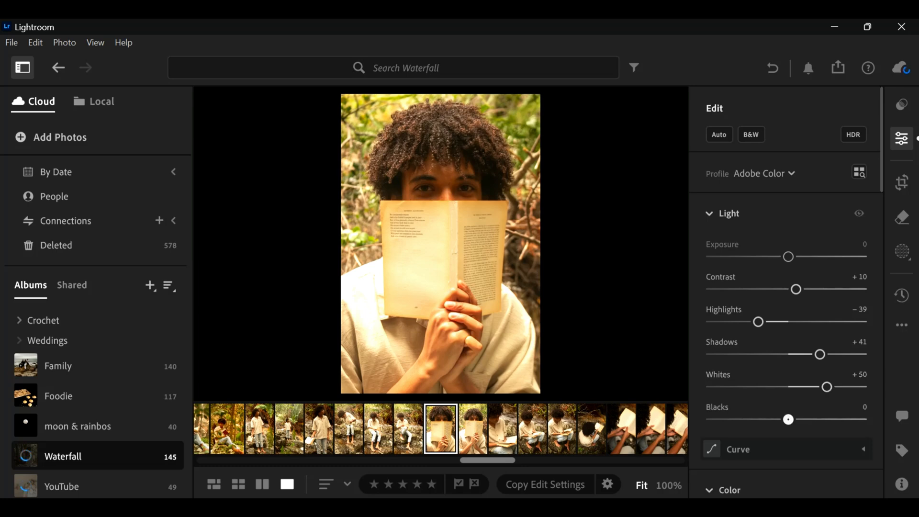
left_click_drag(788, 420, 759, 419)
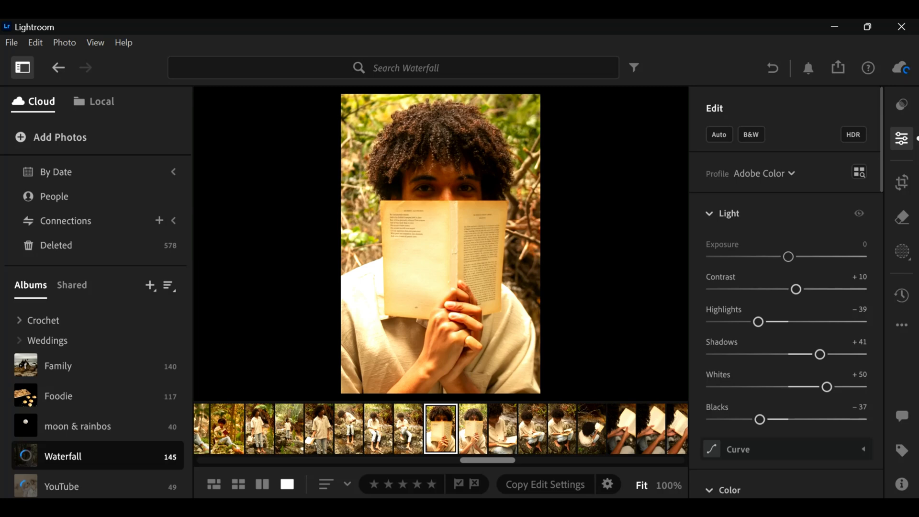
- Warm the portrait's white balance by setting Temp to 7361 and Tint to +13
key("e")
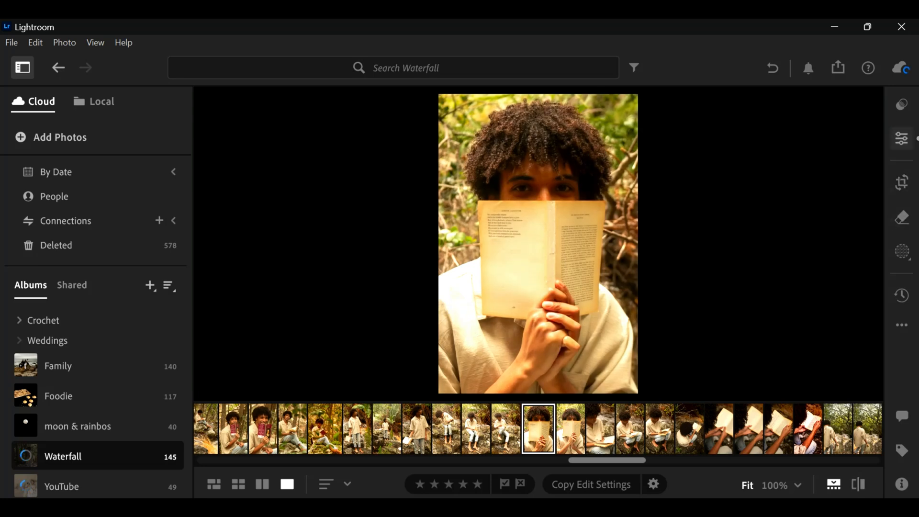
left_click(902, 138)
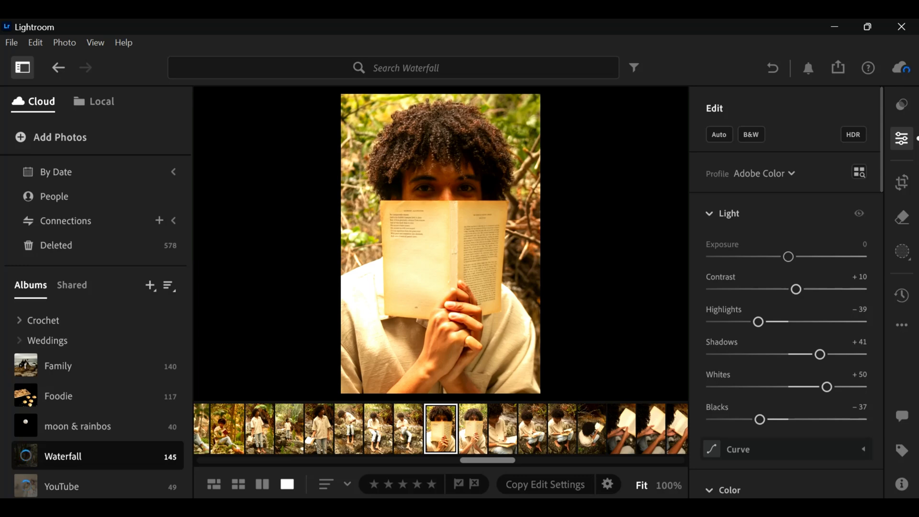
scroll(785, 287, "down", 6)
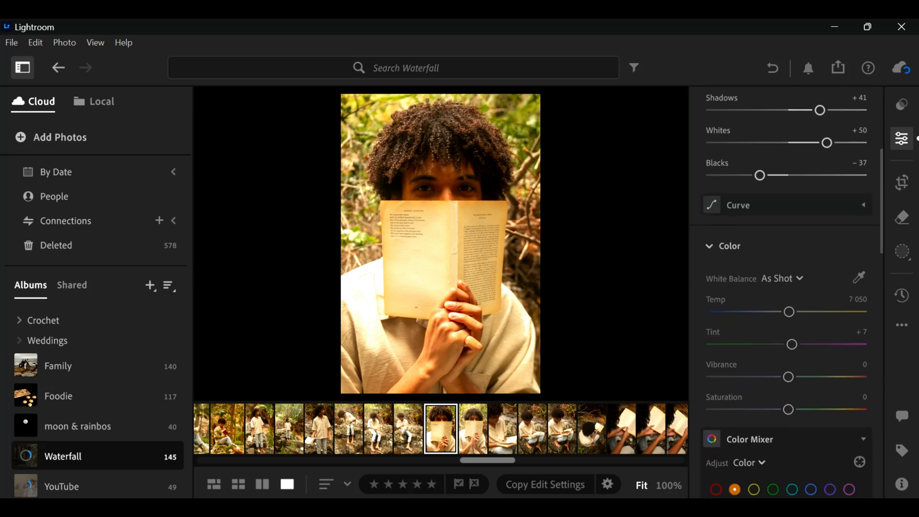
scroll(785, 287, "down", 4)
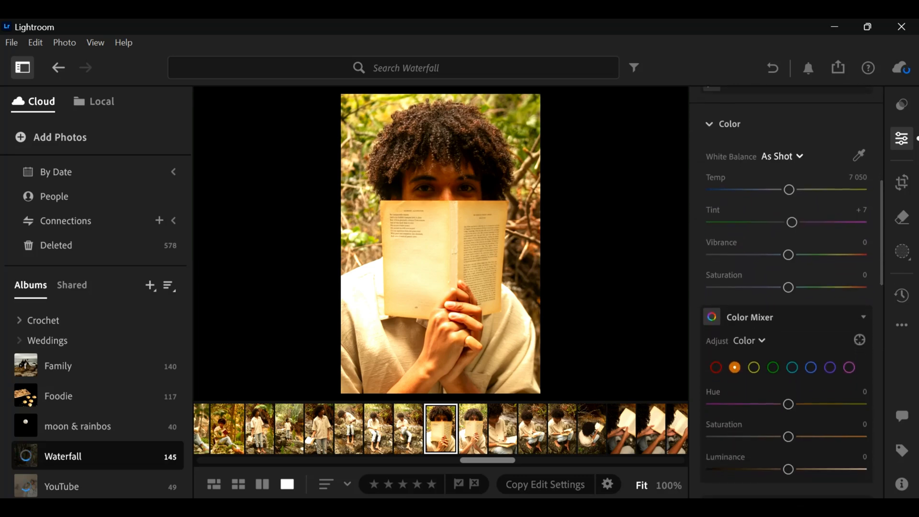
scroll(785, 149, "down", 1)
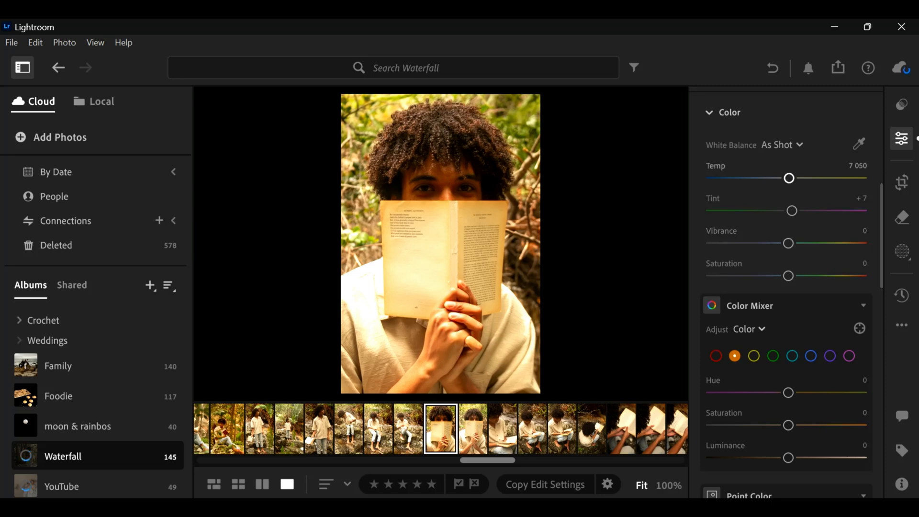
left_click_drag(788, 178, 794, 178)
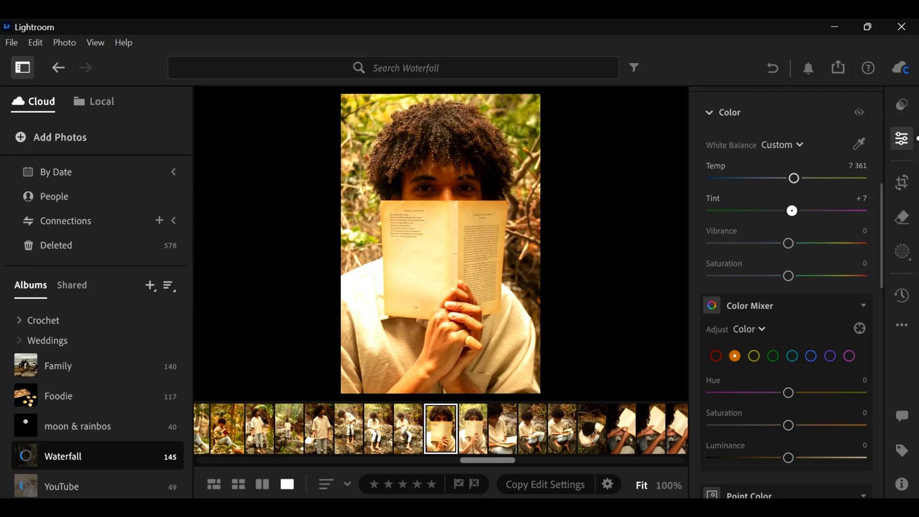
left_click_drag(792, 210, 795, 211)
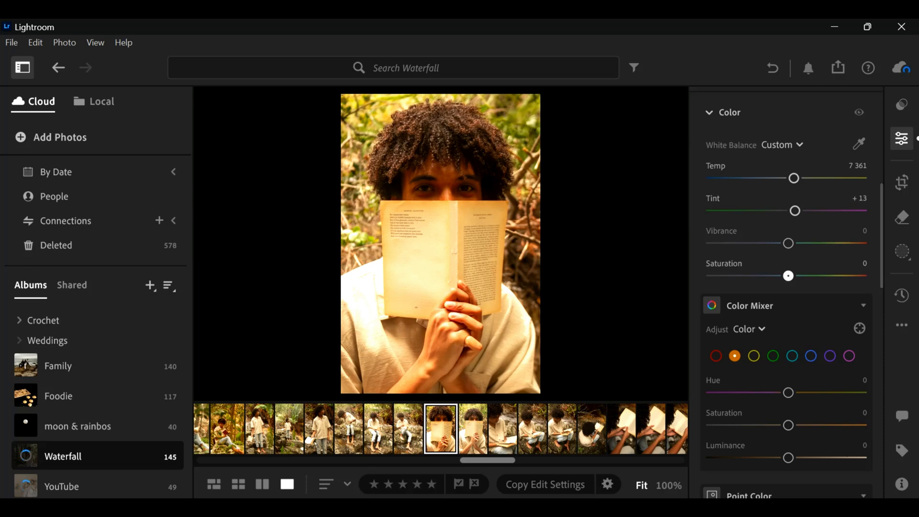
left_click_drag(788, 276, 842, 275)
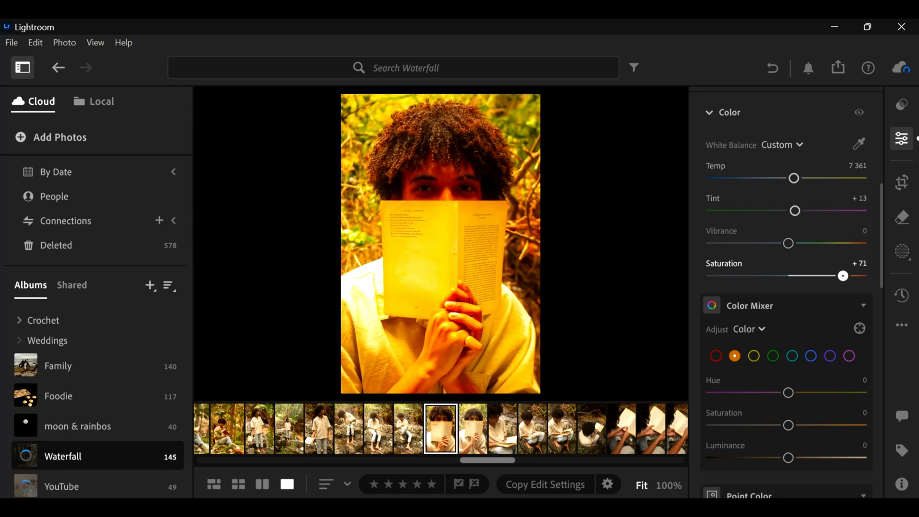
left_click_drag(842, 275, 711, 276)
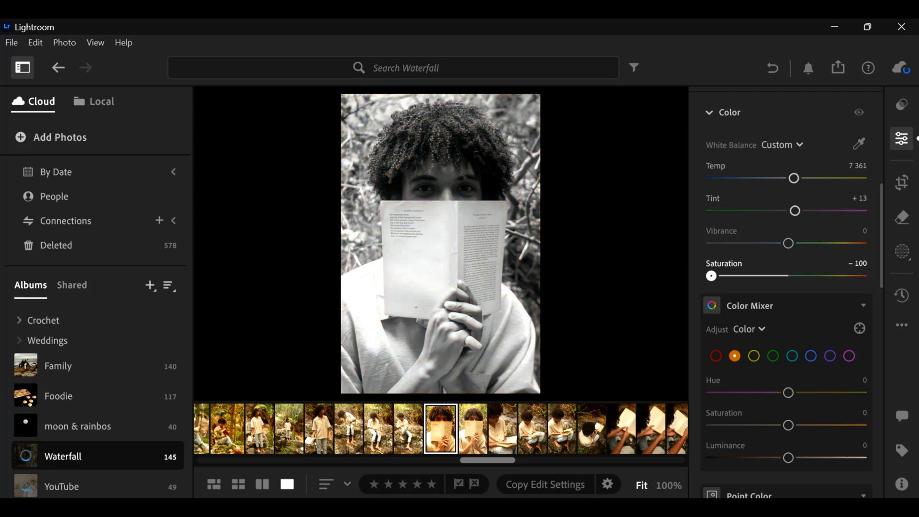
left_click_drag(712, 276, 788, 276)
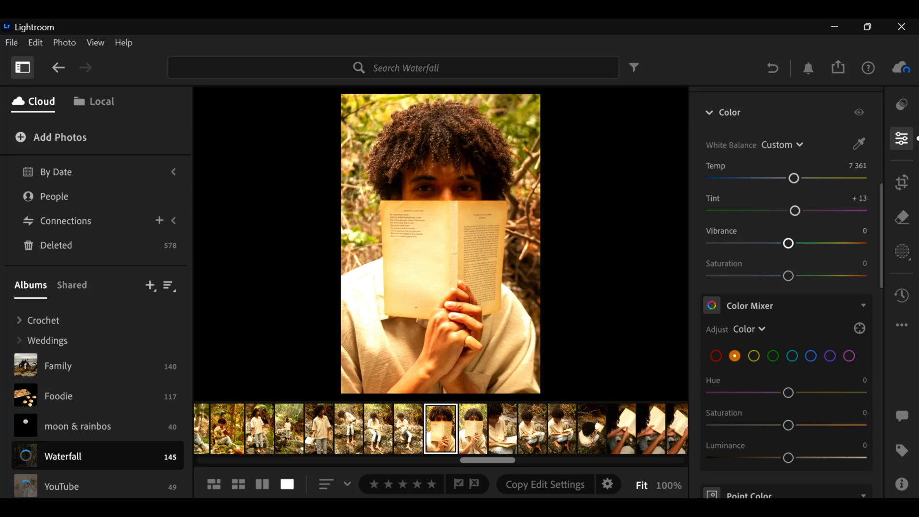
- Set the overall Vibrance to +31 and Saturation to −7, and compare the photo without its color edits
left_click_drag(788, 243, 813, 243)
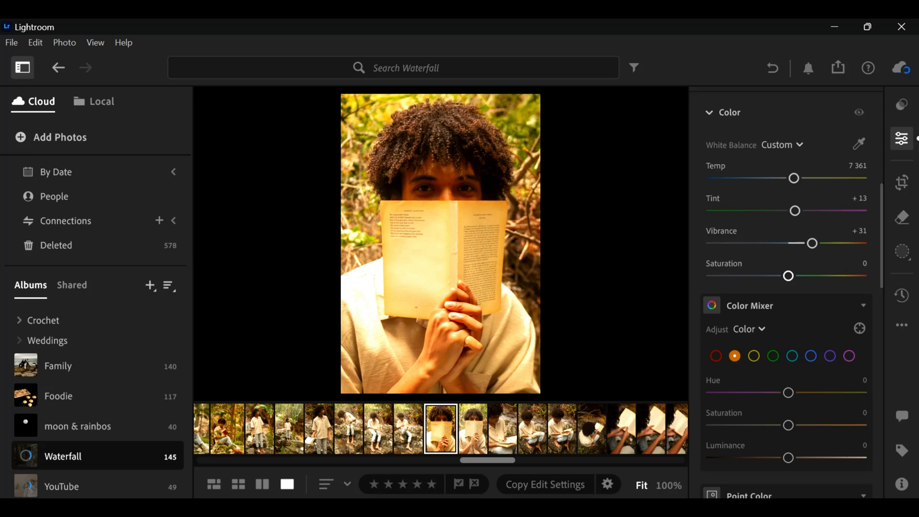
left_click_drag(789, 276, 781, 275)
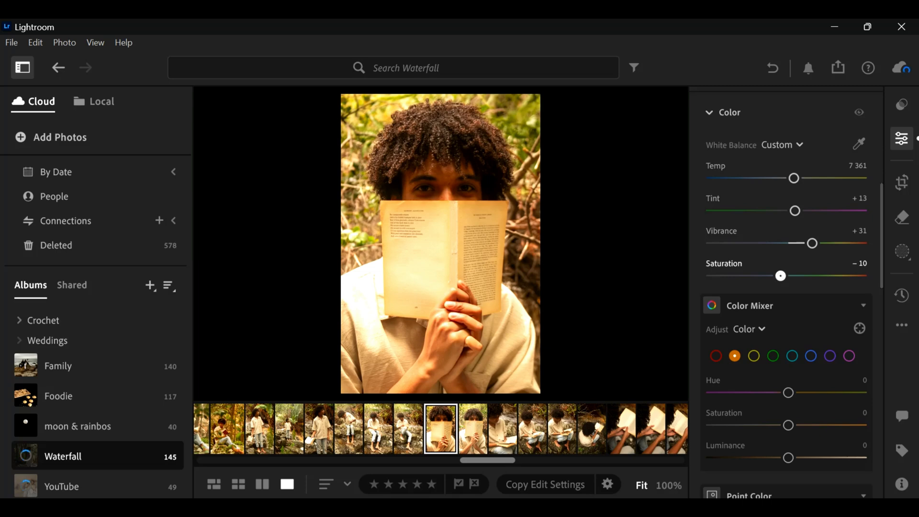
left_click_drag(781, 276, 783, 276)
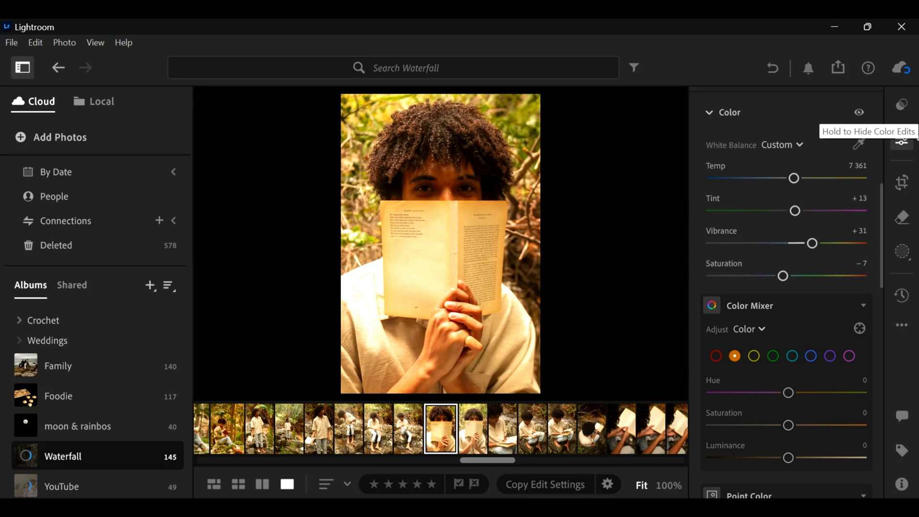
left_click(859, 112)
- Soften the portrait by setting Texture to −22, Clarity to −32 and Dehaze to −10
scroll(859, 117, "down", 3)
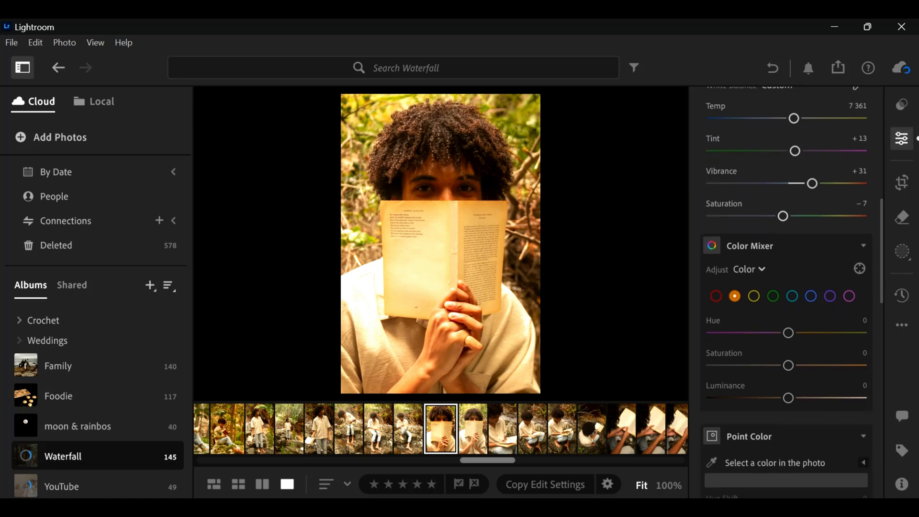
scroll(786, 292, "down", 4)
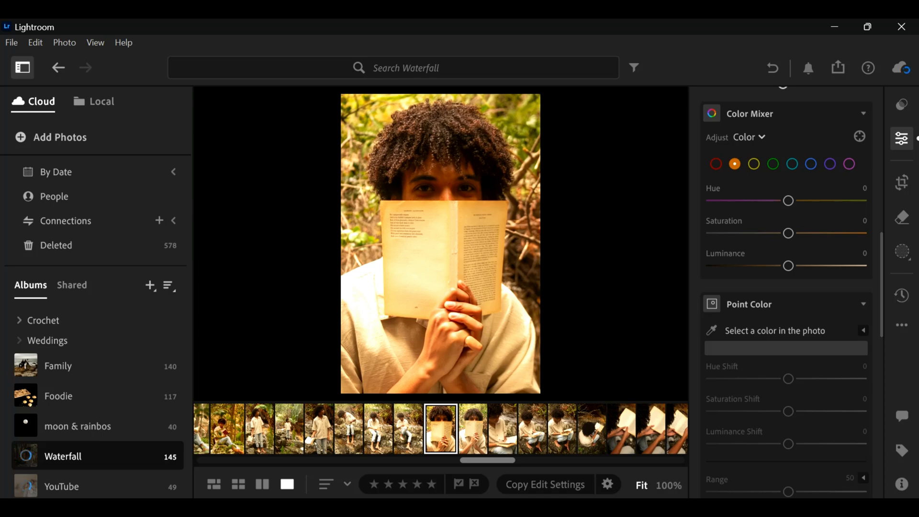
scroll(785, 292, "down", 13)
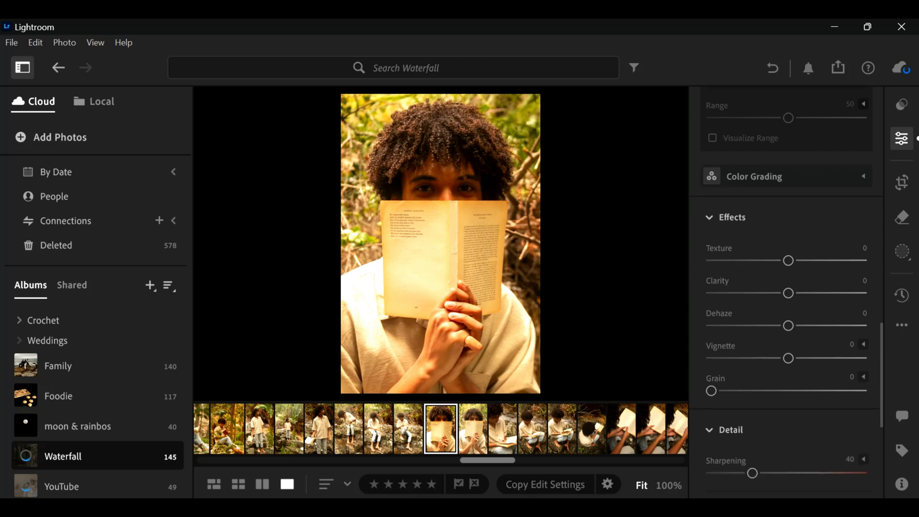
scroll(785, 292, "down", 4)
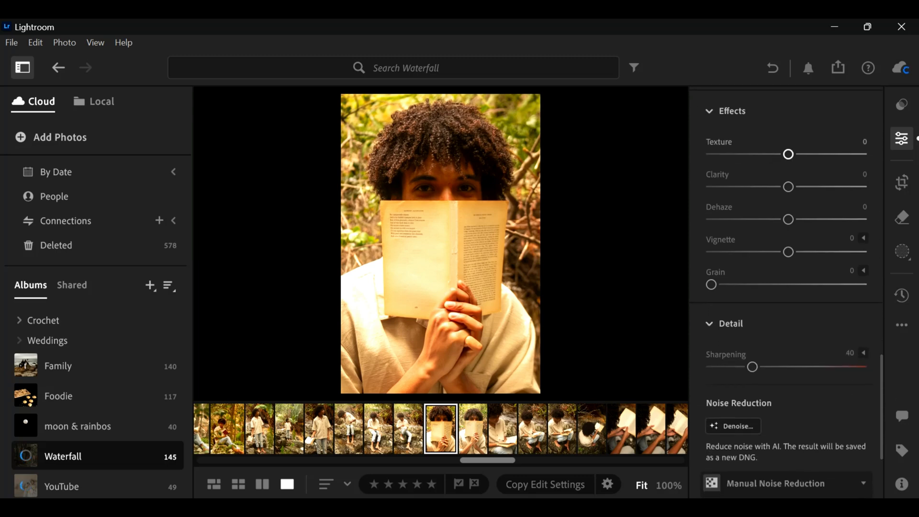
scroll(785, 292, "down", 1)
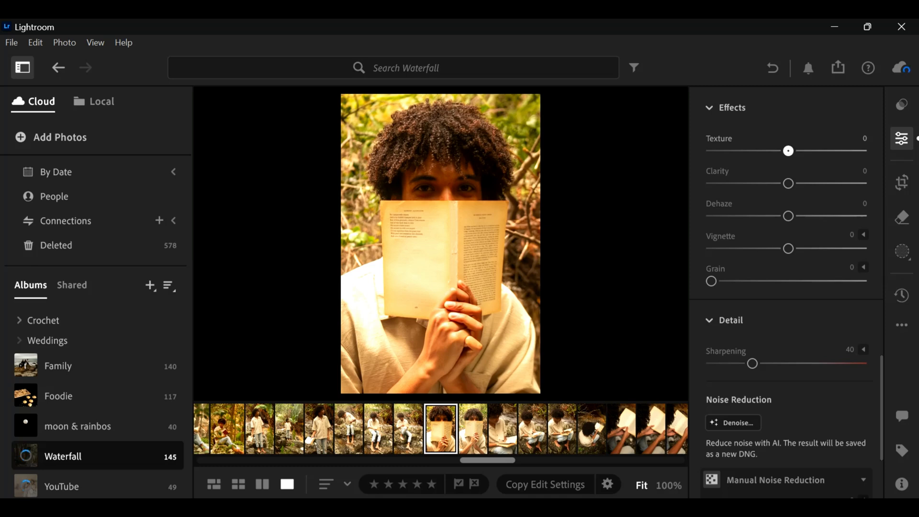
left_click_drag(788, 151, 772, 151)
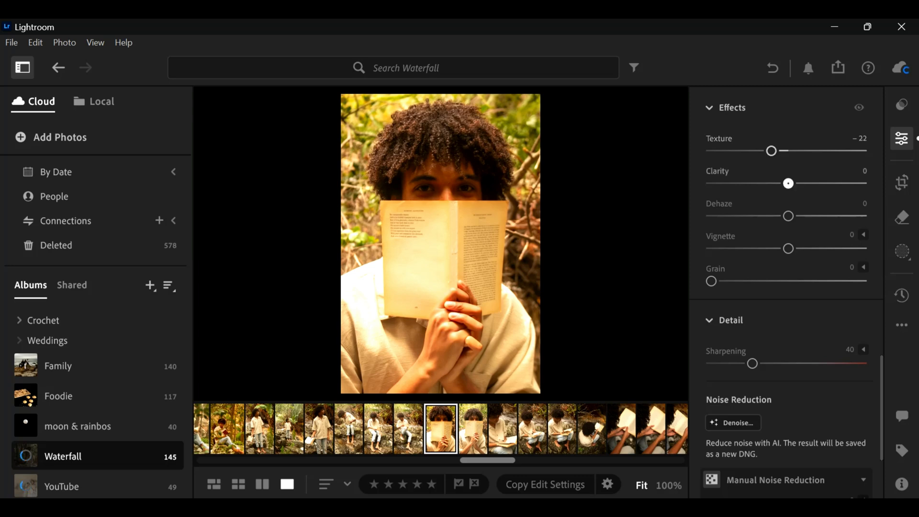
left_click_drag(788, 184, 764, 184)
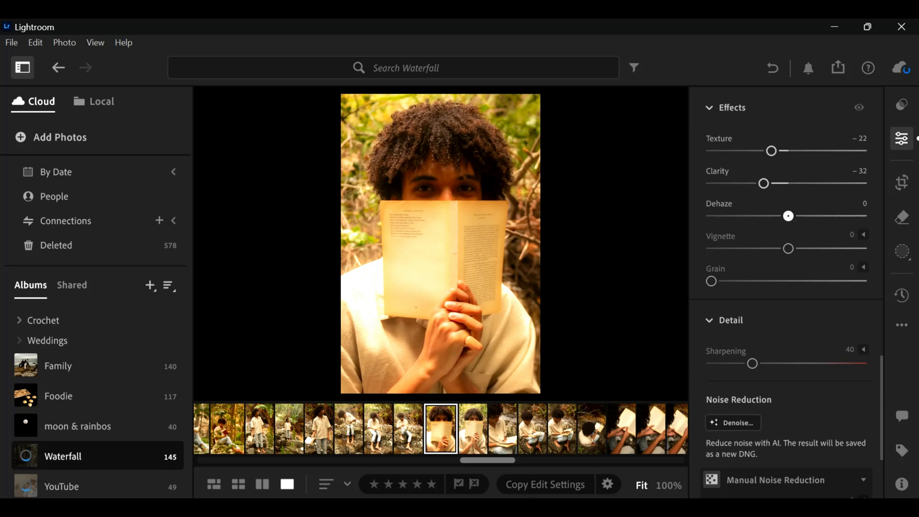
left_click_drag(789, 216, 781, 216)
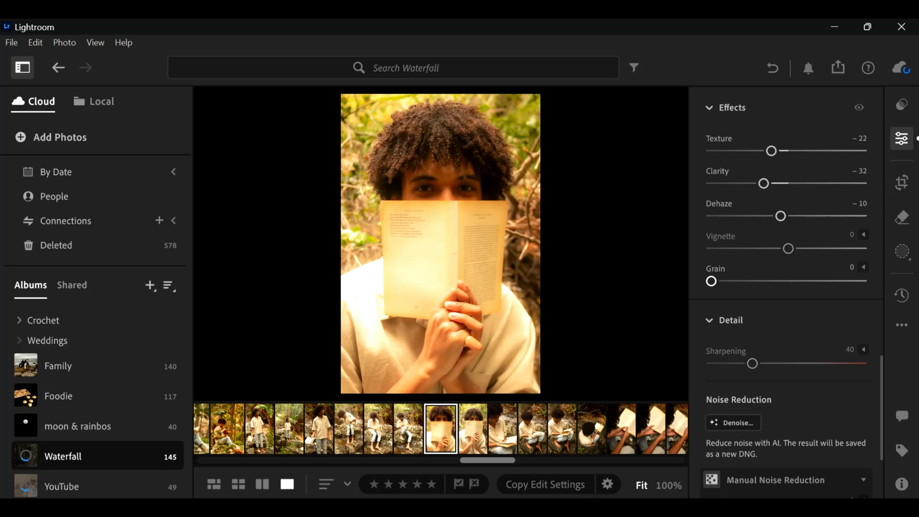
- Add film grain by setting Grain to 23, and compare the portrait without its effects edits
left_click_drag(711, 281, 747, 281)
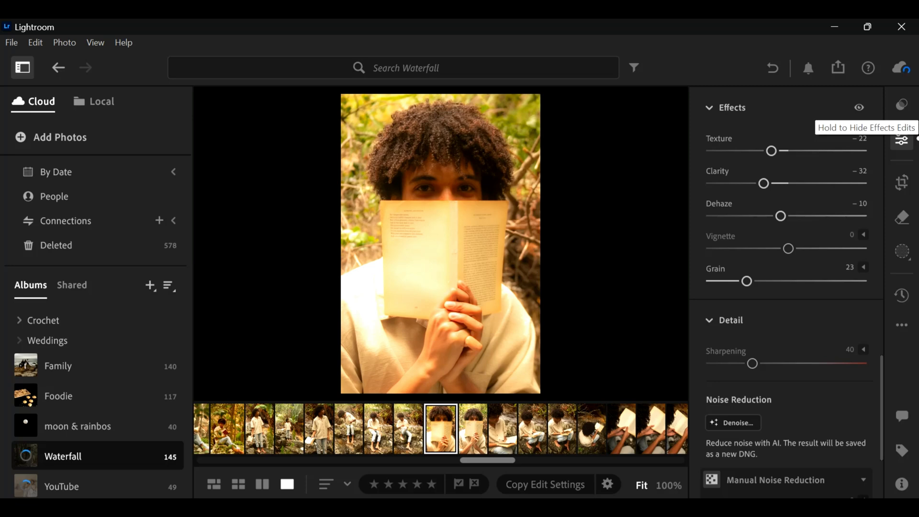
left_click(859, 107)
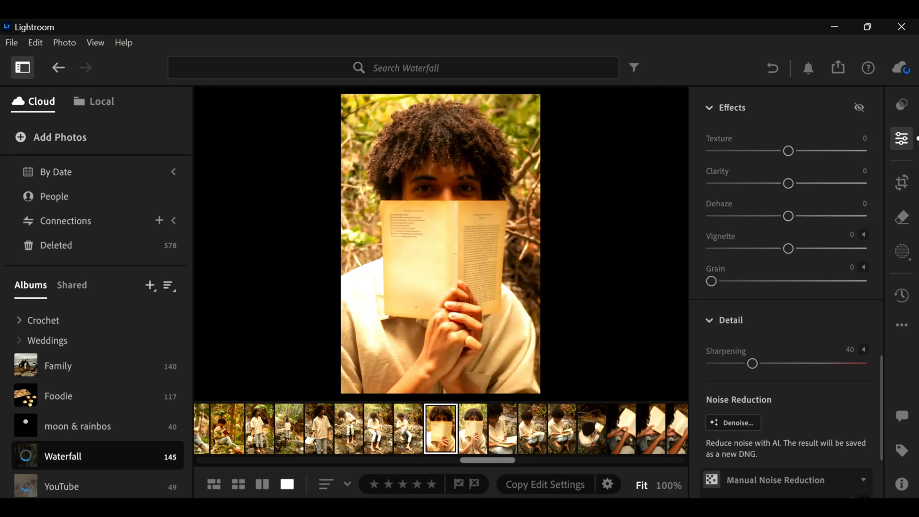
left_click(859, 107)
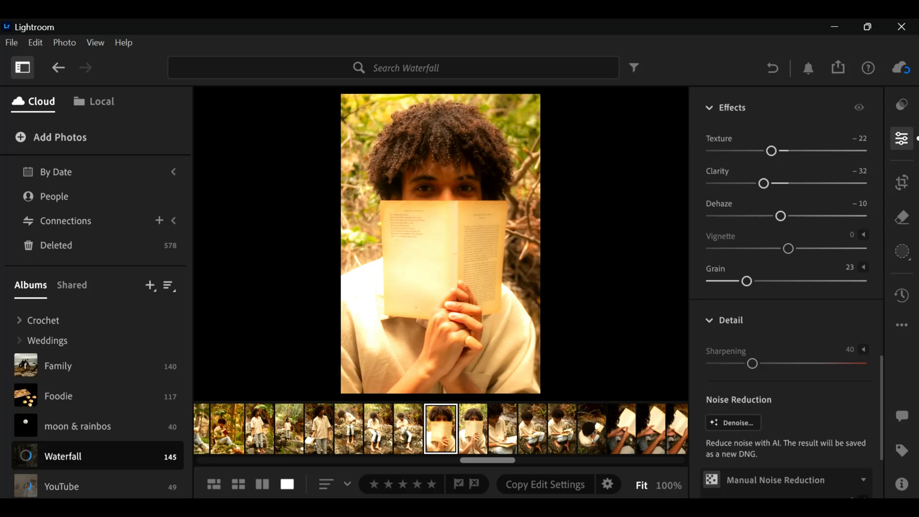
- Set the Color Mixer's red Hue to +10 and lower the red Saturation moderately
scroll(786, 292, "up", 10)
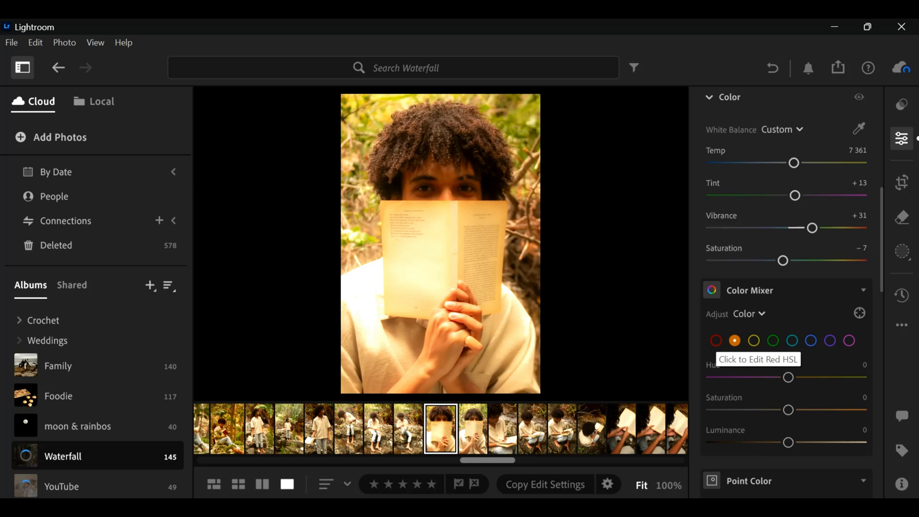
left_click(716, 340)
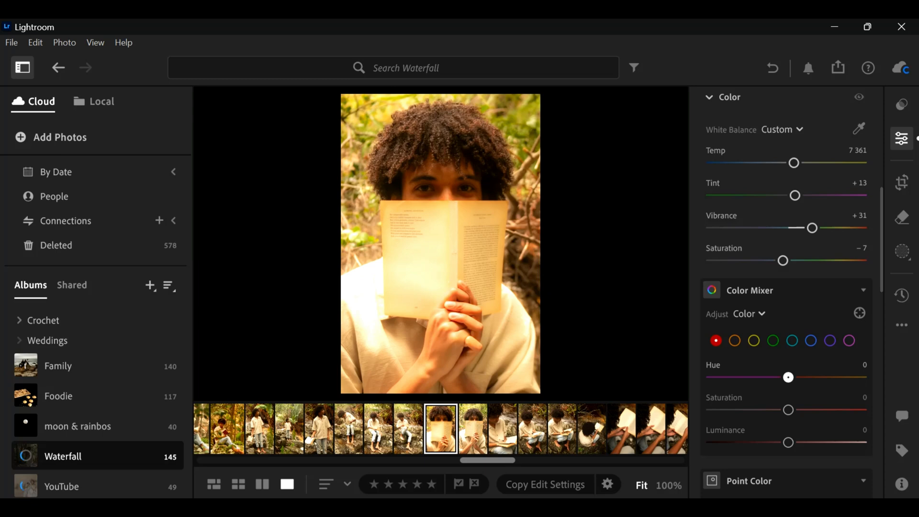
left_click_drag(788, 377, 796, 377)
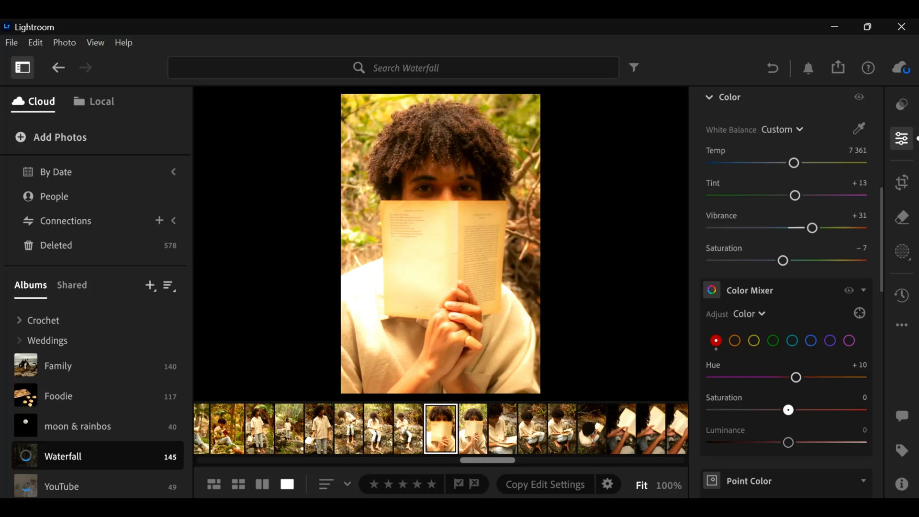
left_click_drag(788, 409, 774, 410)
- Lower the orange Saturation slightly in the Color Mixer, and compare the portrait without its mixer edits
left_click(735, 340)
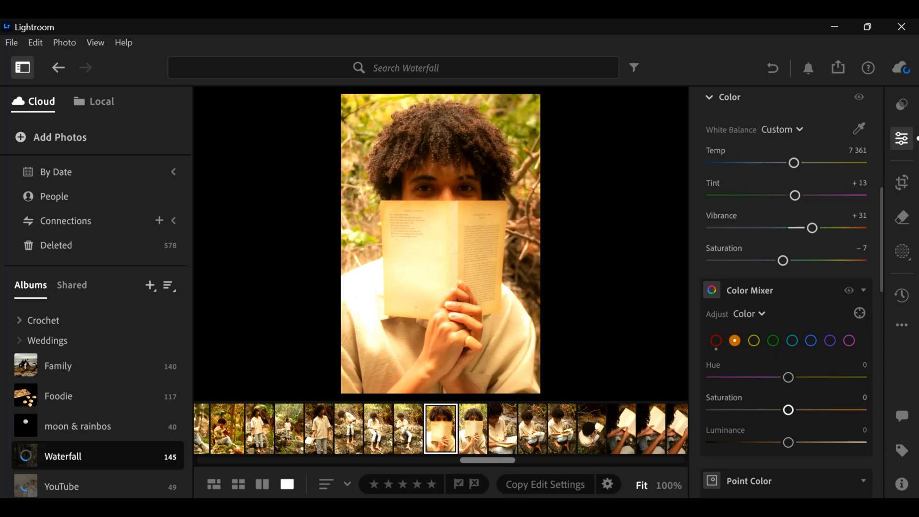
left_click_drag(788, 409, 783, 409)
left_click(849, 290)
left_click(849, 290)
left_click(848, 290)
left_click(848, 290)
- Set the Color Mixer's green Saturation to +9 and green Luminance to +9
left_click(773, 341)
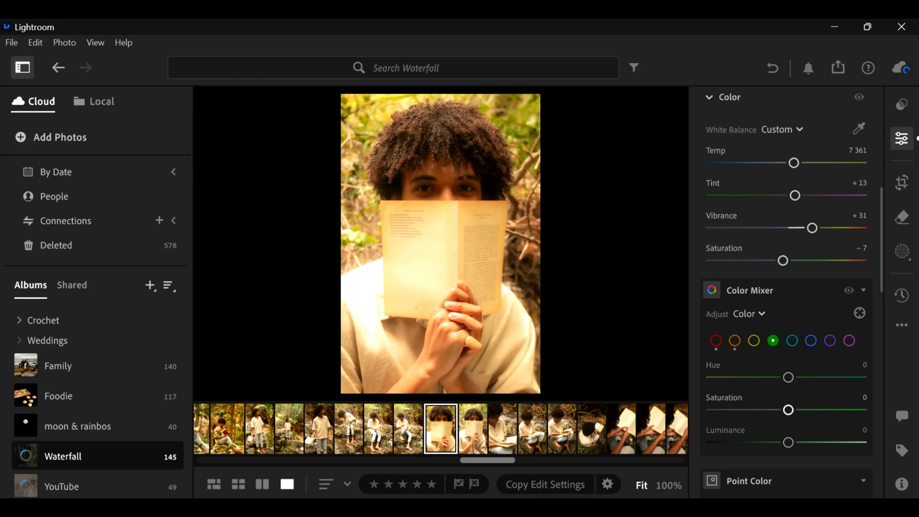
left_click_drag(788, 409, 795, 409)
left_click_drag(788, 442, 795, 442)
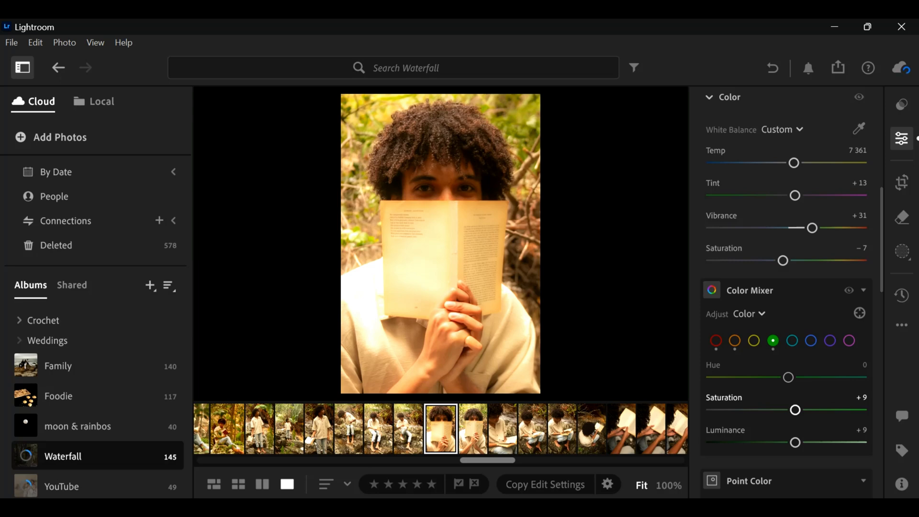
- Hide the editing controls and compare the edited portrait with its original several times
scroll(795, 383, "up", 1)
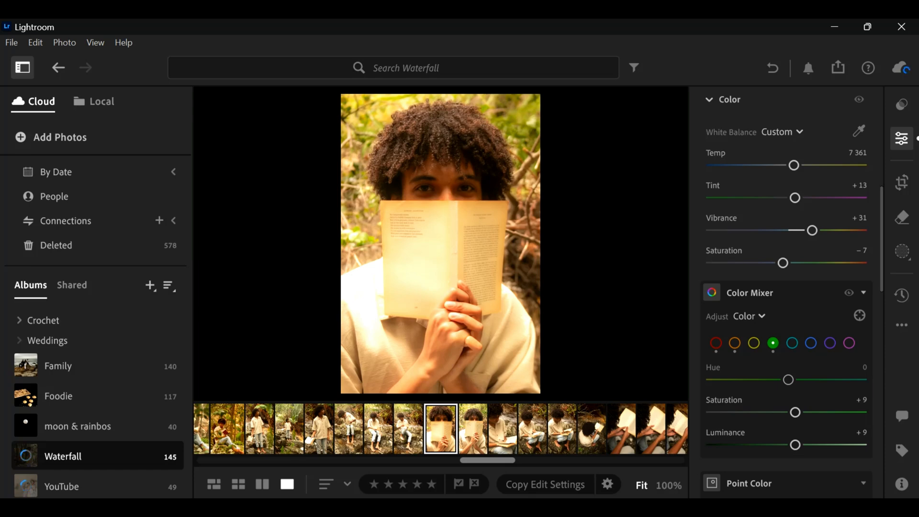
scroll(785, 288, "up", 8)
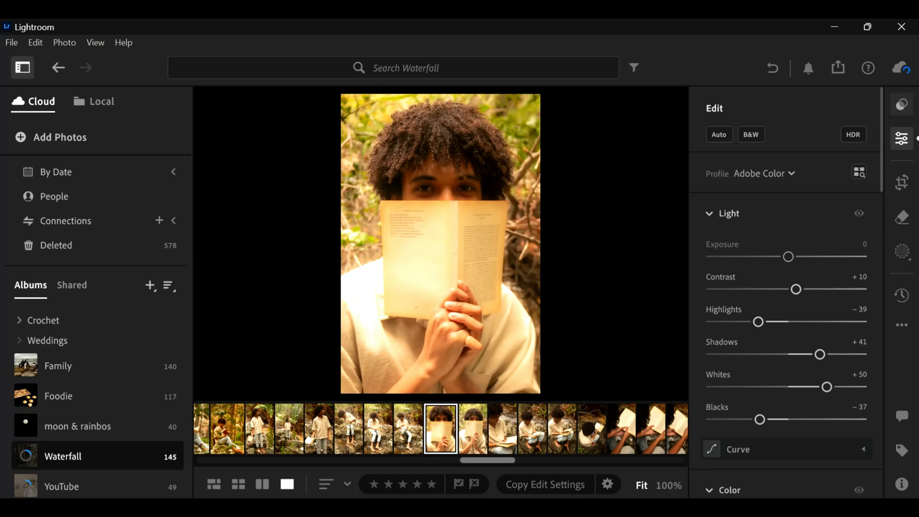
key("e")
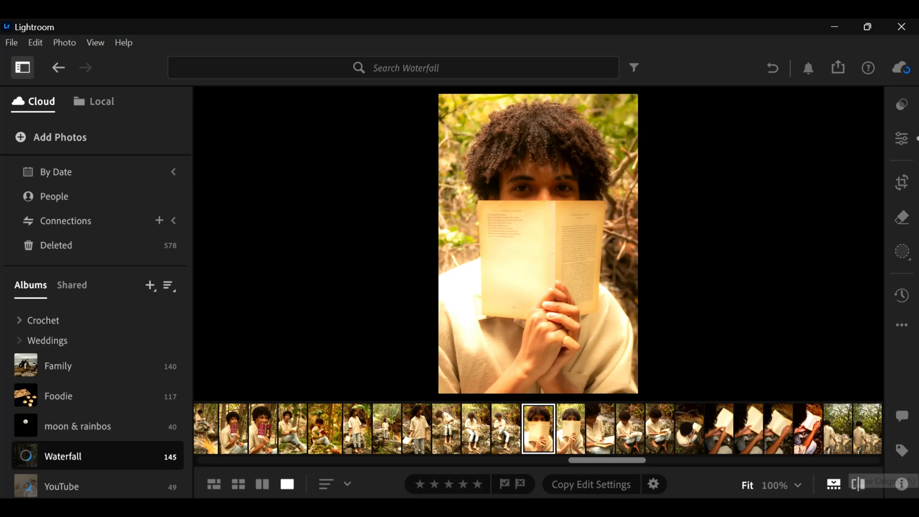
left_click(858, 484)
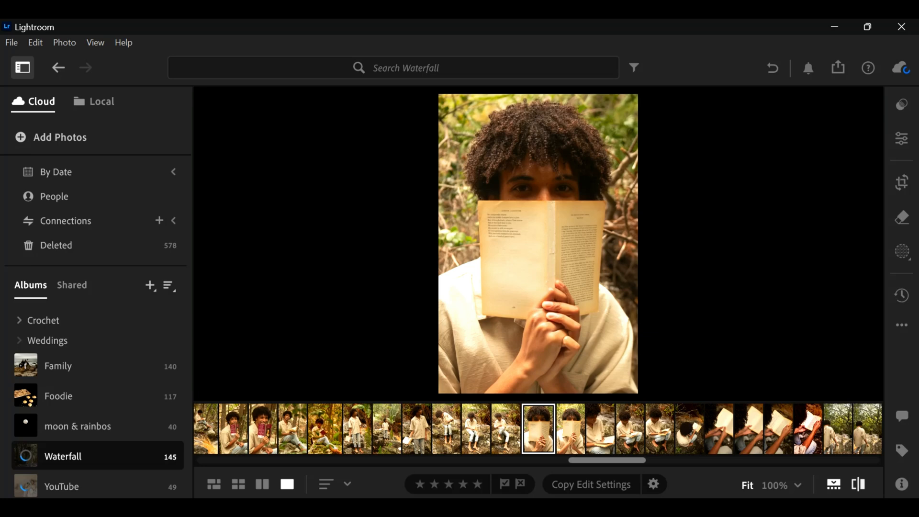
left_click(858, 484)
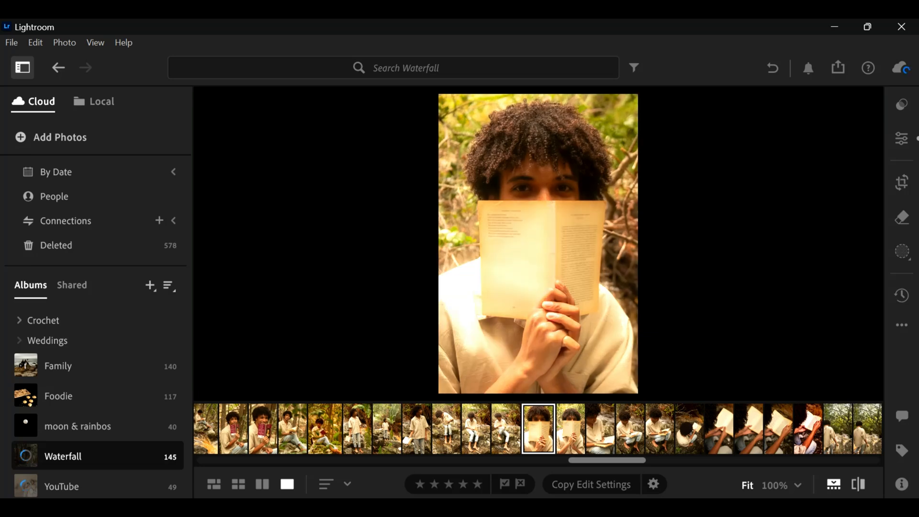
left_click(858, 484)
left_click(858, 483)
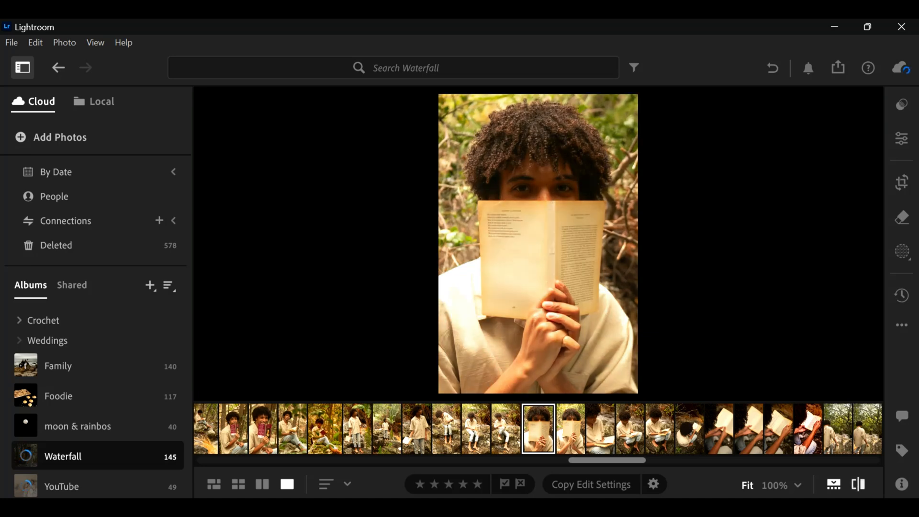
left_click(859, 484)
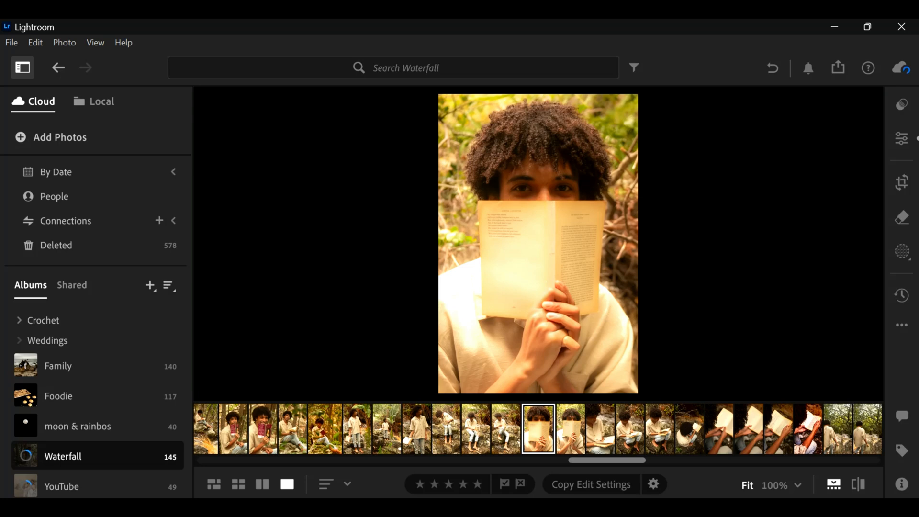
- Open the Waterfall photo of the man reading on a rock behind leaves and set its overall Saturation to −100
key("g")
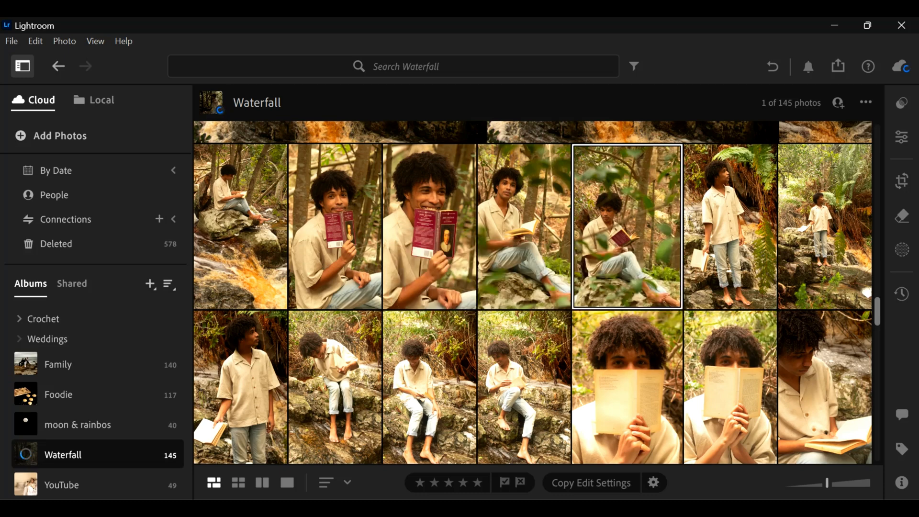
key("d")
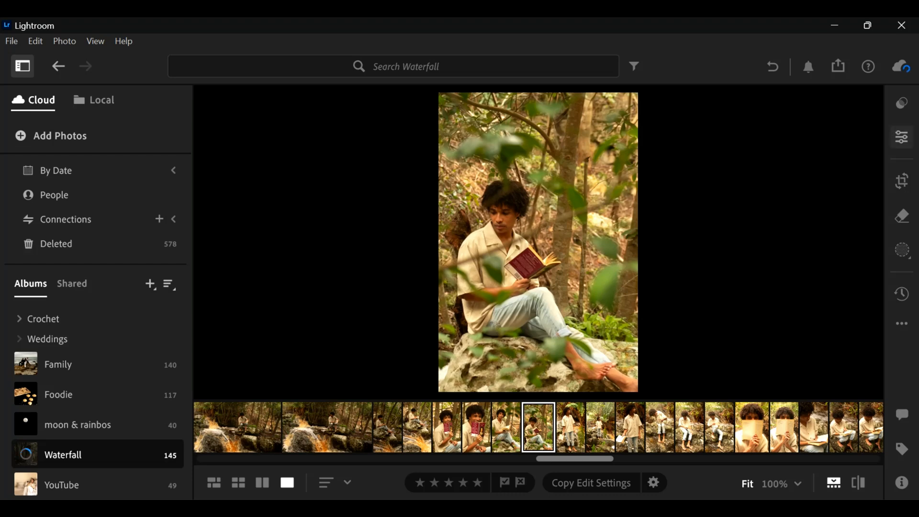
left_click(901, 138)
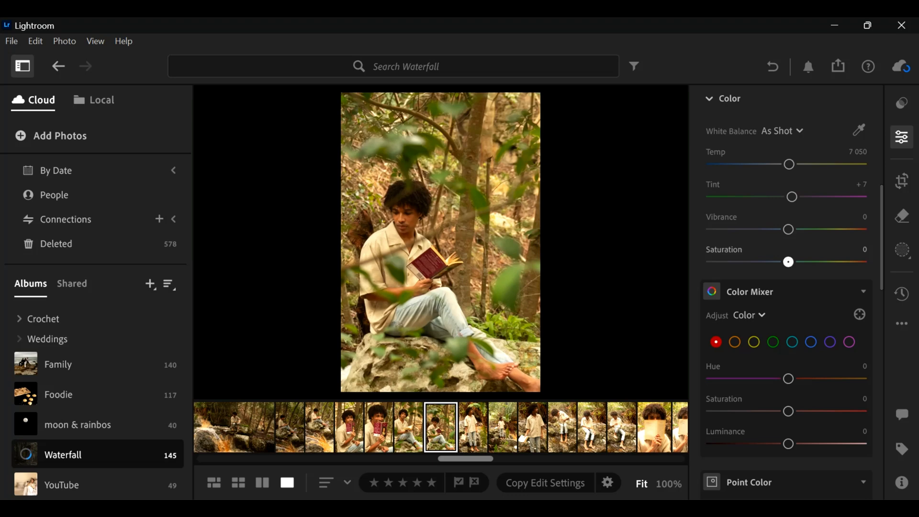
left_click_drag(788, 262, 711, 262)
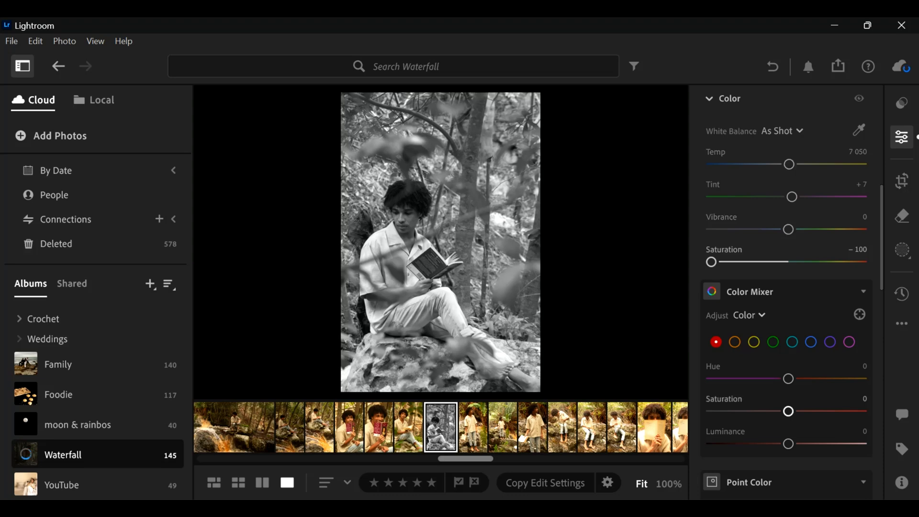
- Set the photo's light values to Contrast +9, Highlights −40, Shadows +36, Whites +35 and Blacks −35
scroll(788, 412, "up", 10)
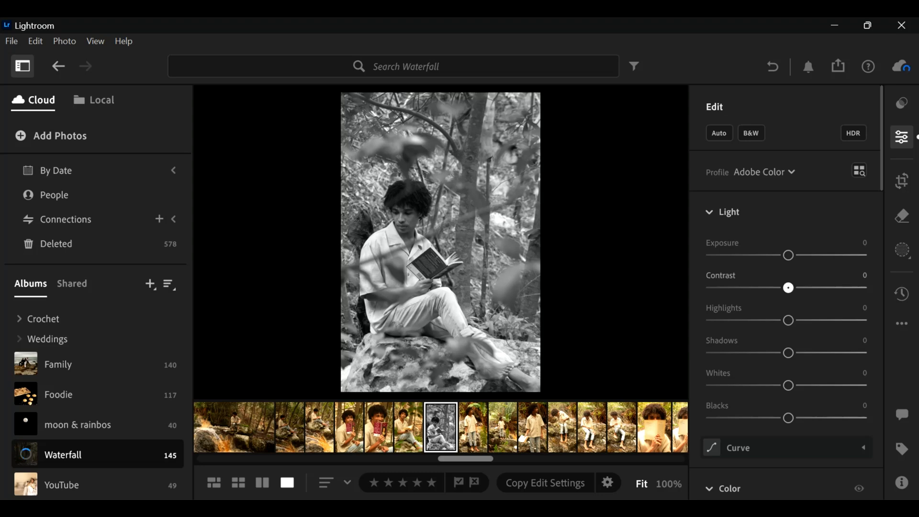
left_click_drag(788, 288, 795, 287)
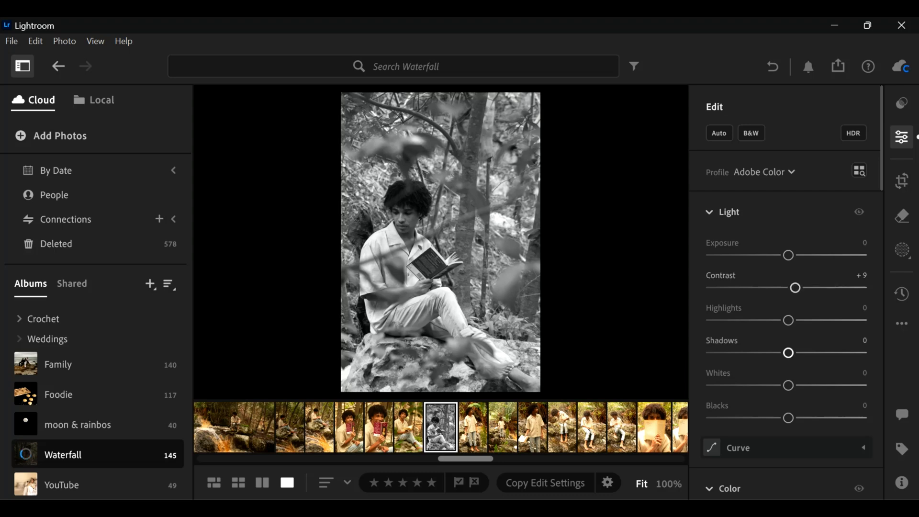
left_click_drag(788, 320, 758, 320)
left_click_drag(788, 353, 816, 353)
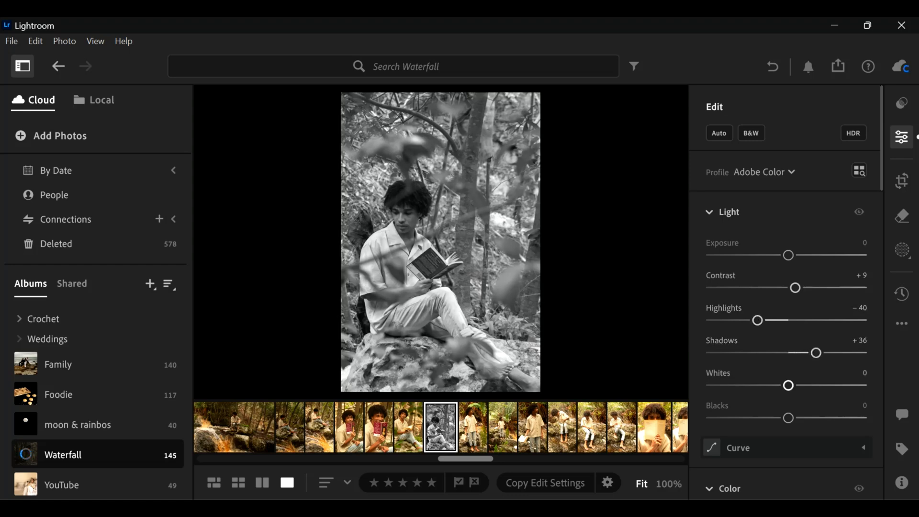
left_click_drag(788, 385, 815, 385)
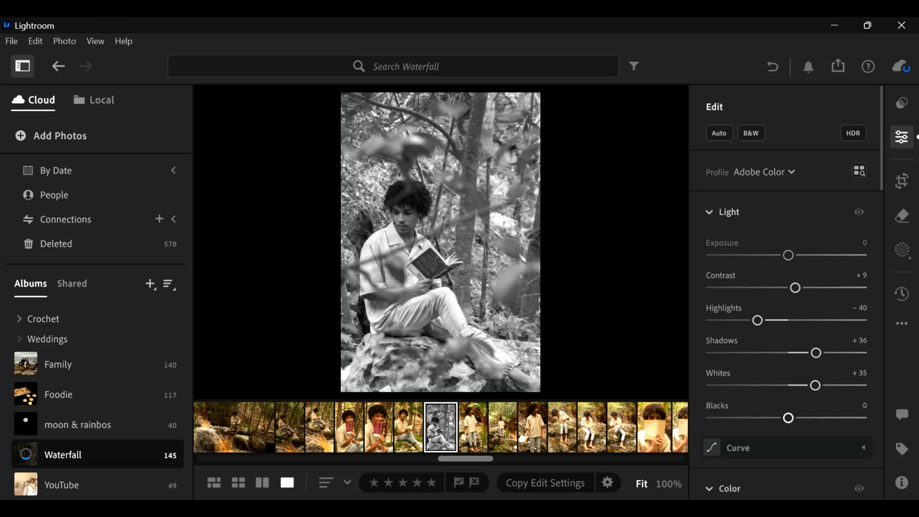
left_click_drag(788, 418, 761, 418)
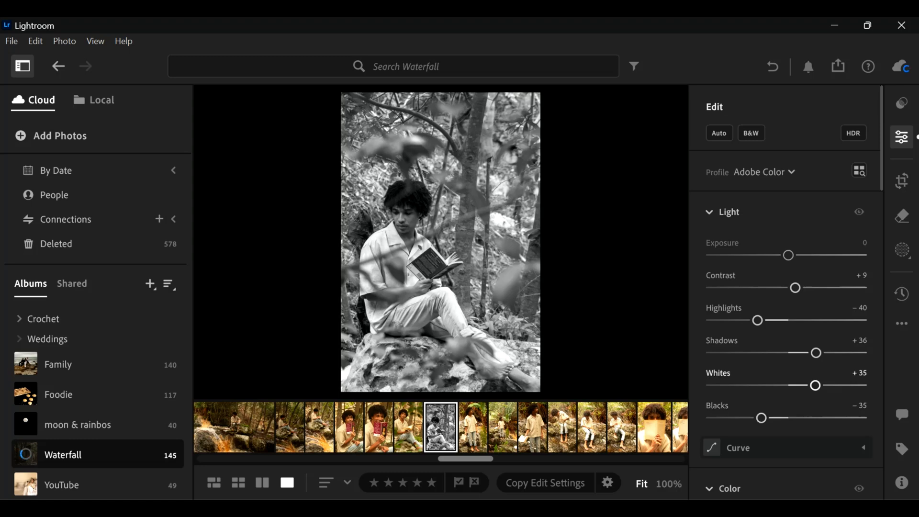
- Refine the light values to Whites +30, Highlights −44 and Blacks −39, and raise Shadows slightly
left_click_drag(815, 386, 811, 385)
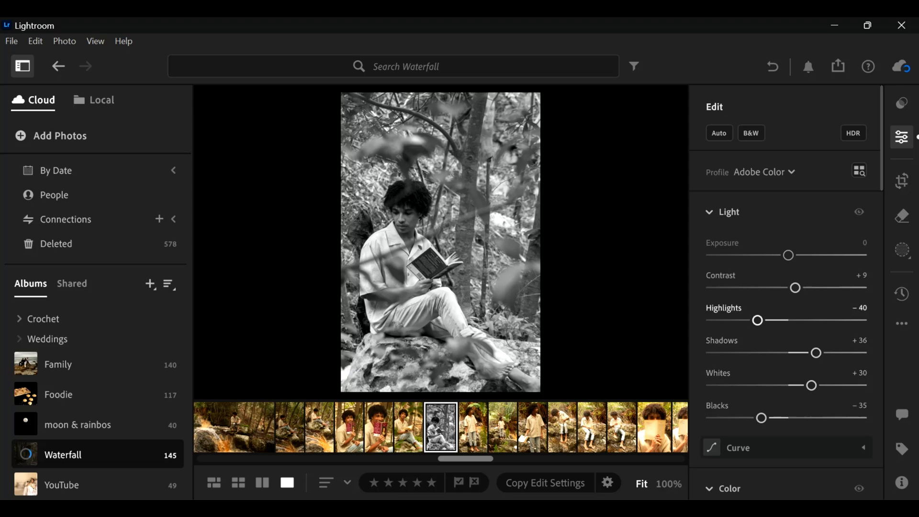
left_click_drag(757, 321, 755, 320)
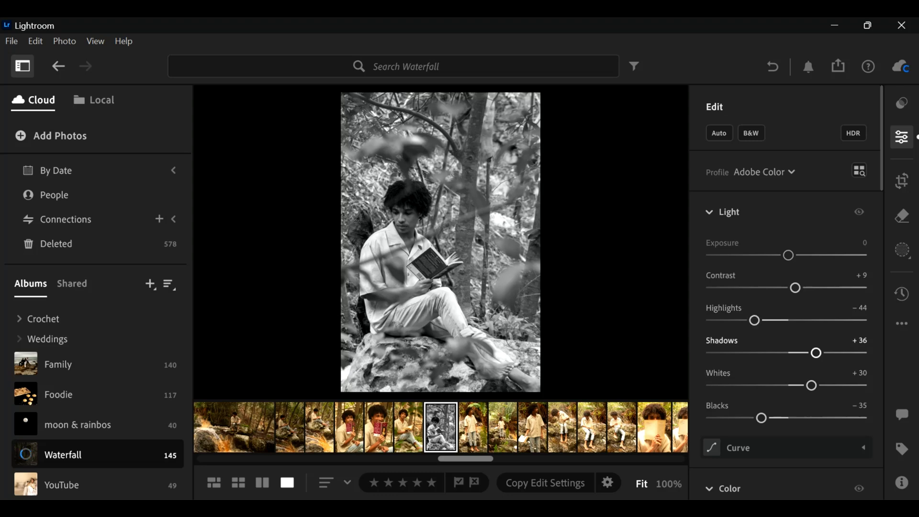
left_click_drag(816, 353, 820, 353)
left_click_drag(761, 418, 758, 418)
scroll(785, 287, "down", 10)
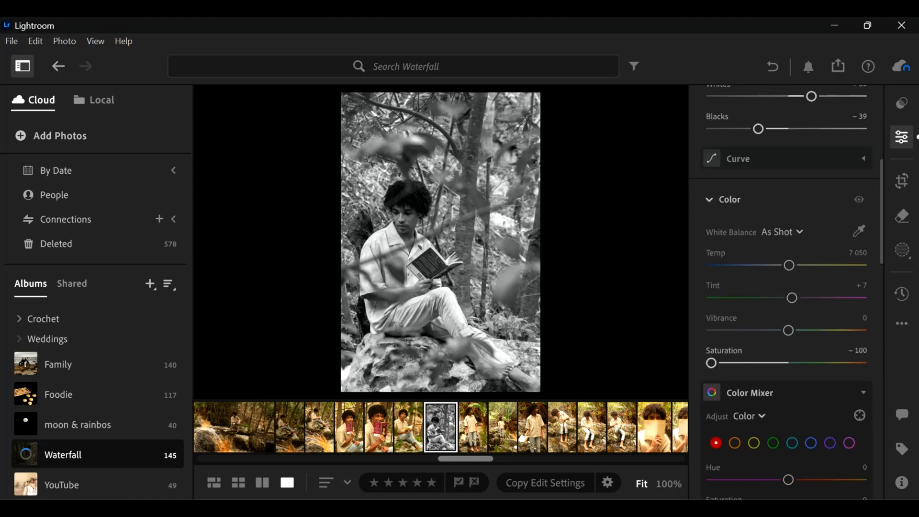
- Set the black-and-white photo's effects to Texture −18, Clarity +15 and Dehaze −7
scroll(788, 287, "down", 4)
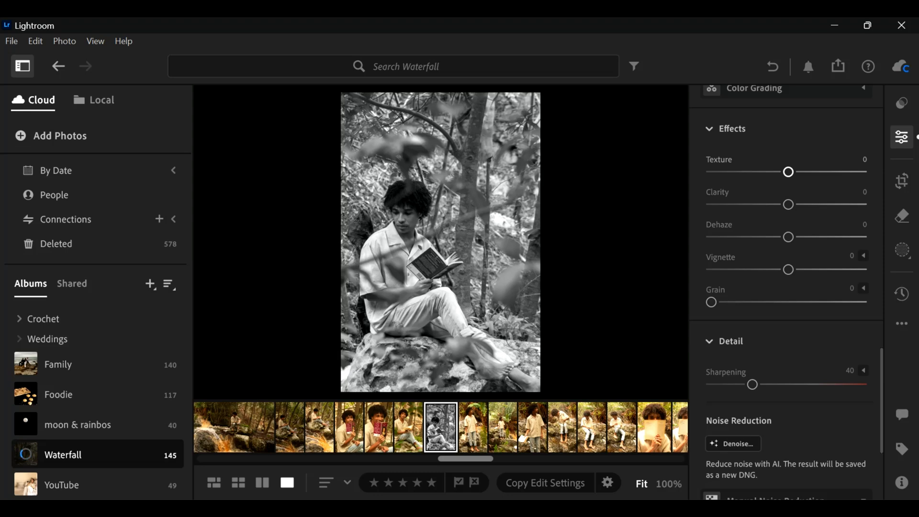
left_click_drag(788, 171, 775, 171)
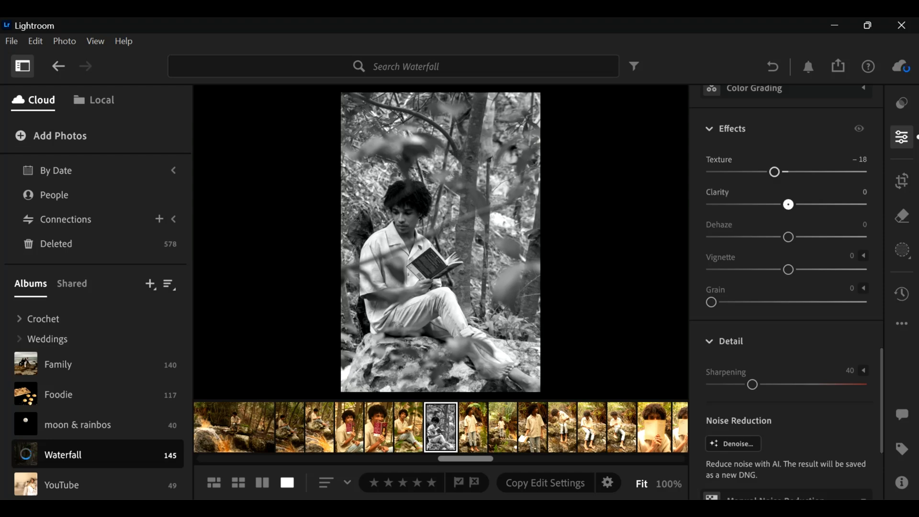
left_click_drag(789, 204, 799, 204)
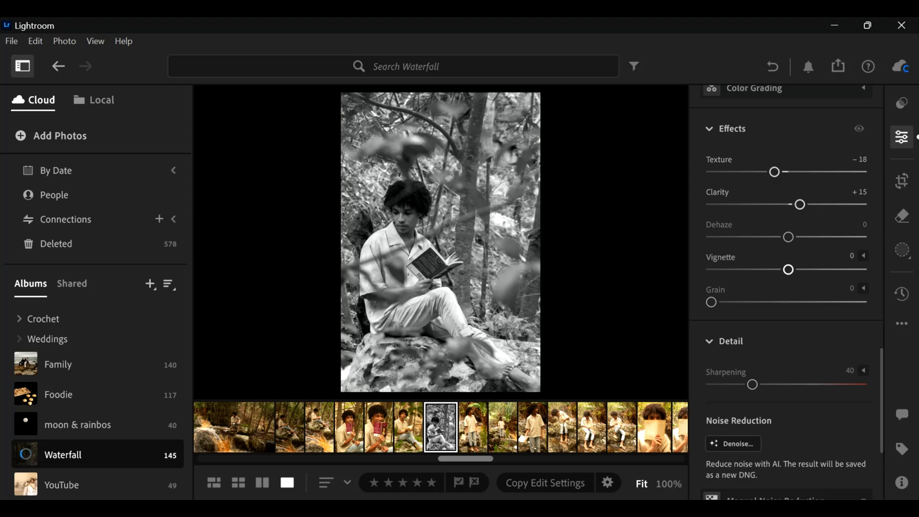
mouse_move(788, 237)
left_mouse_down()
mouse_move(777, 237)
mouse_move(796, 237)
left_mouse_up()
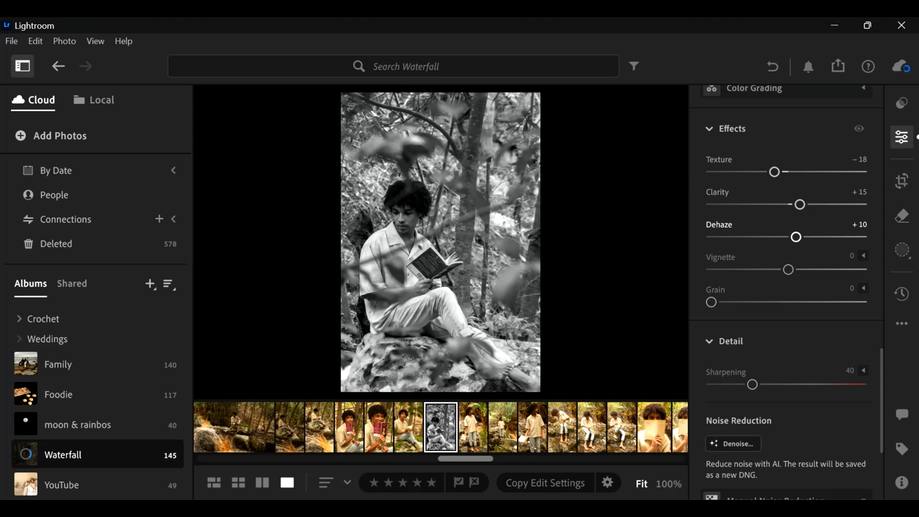
left_click_drag(796, 237, 783, 237)
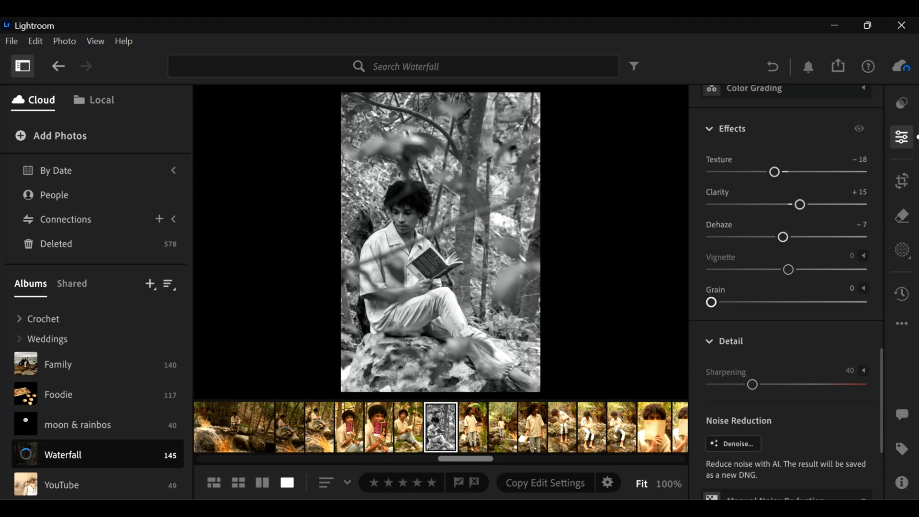
mouse_move(711, 302)
left_mouse_down()
mouse_move(732, 302)
mouse_move(711, 302)
left_mouse_up()
- Hide the editing controls and compare the black-and-white photo of the reading man with its original
scroll(785, 288, "up", 15)
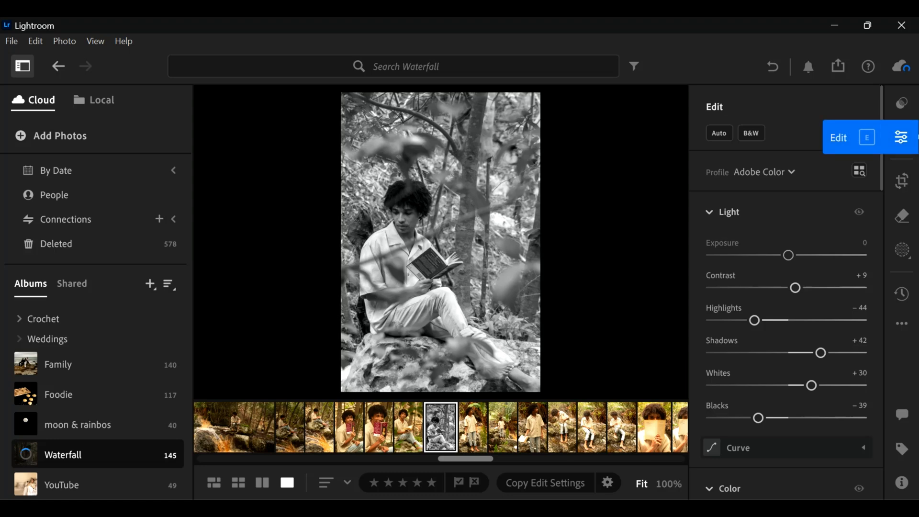
left_click(917, 137)
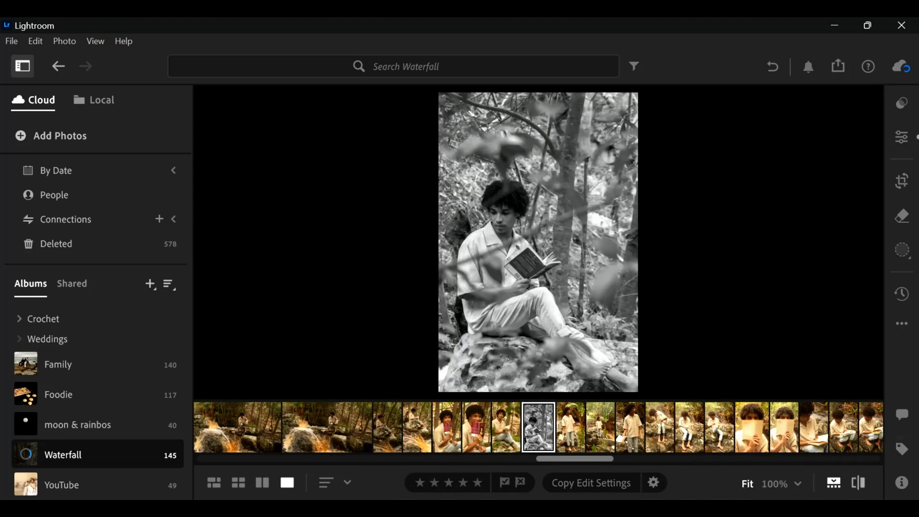
left_click(858, 483)
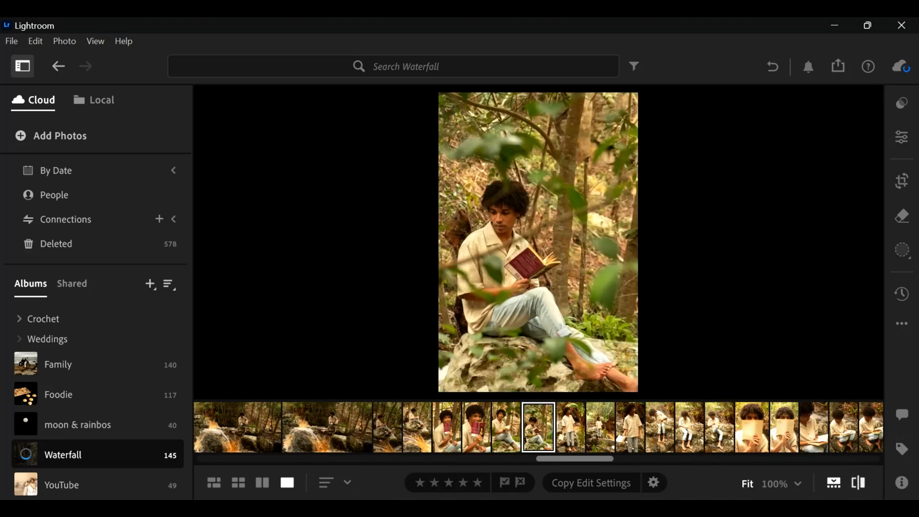
left_click(858, 483)
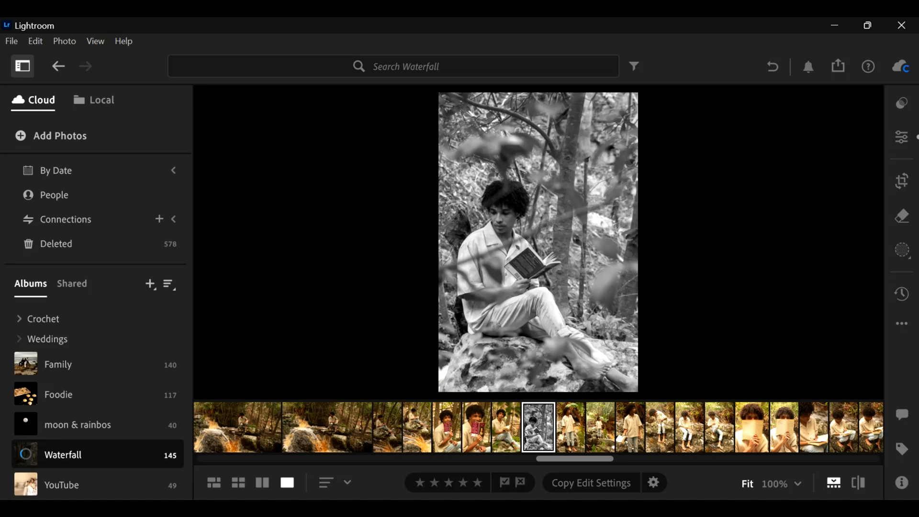